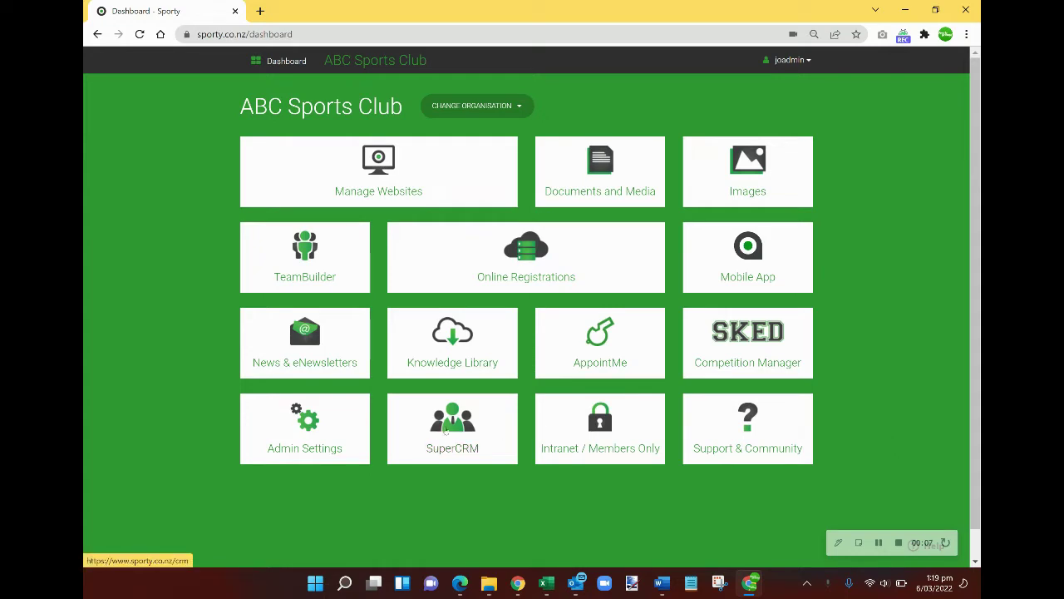
Open SuperCRM and start a new people filter with the season set to 2021
left_click(446, 429)
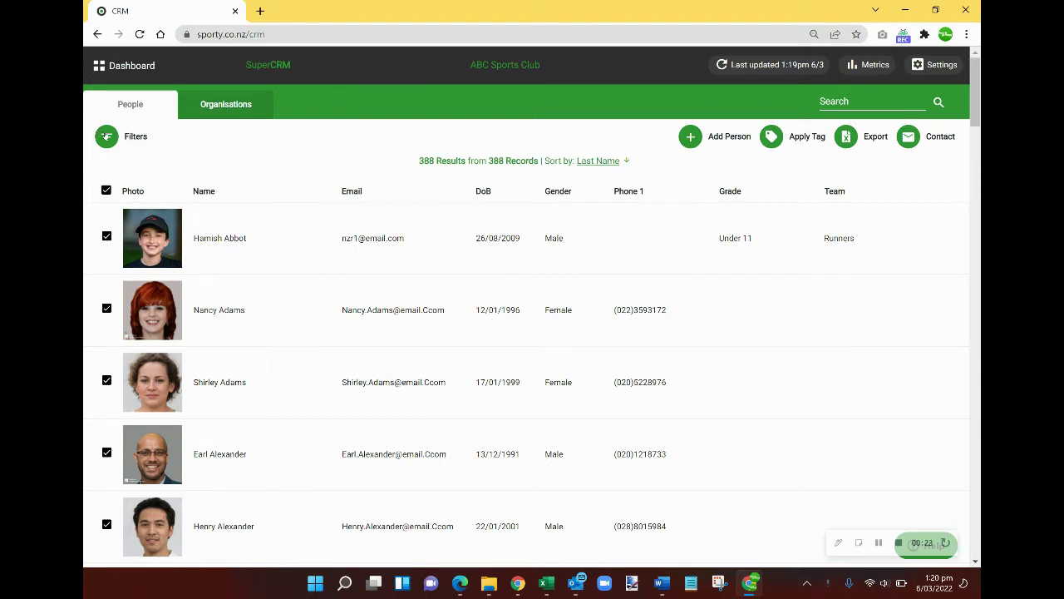
left_click(105, 135)
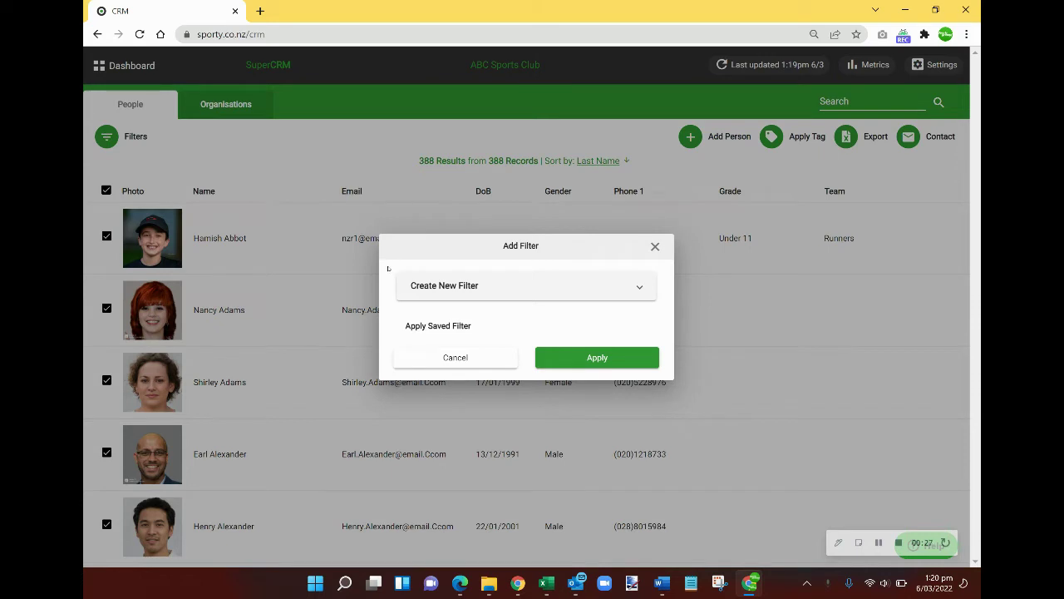
left_click(532, 284)
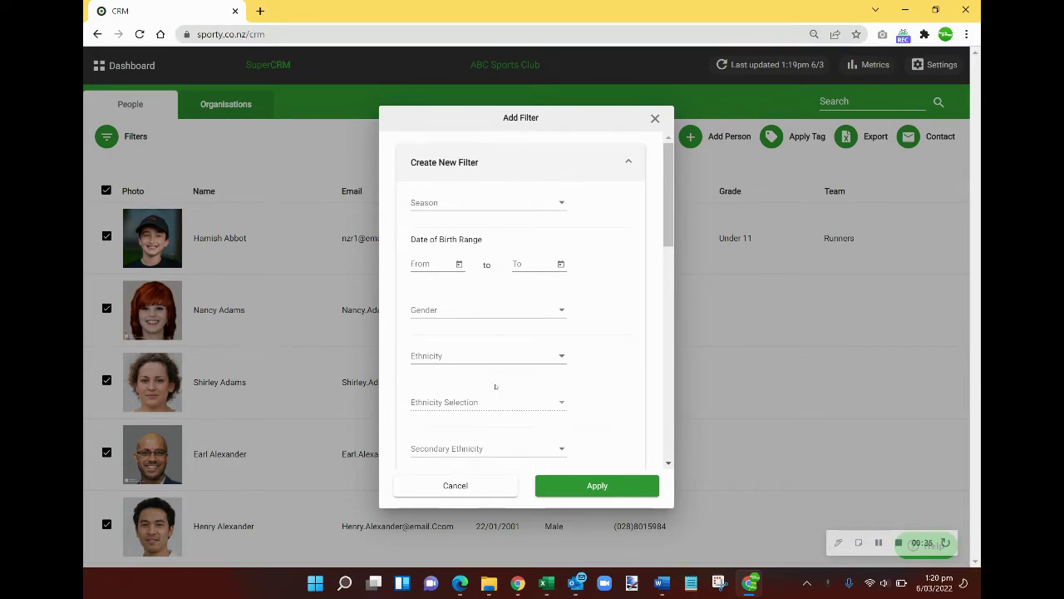
scroll(495, 385, "down", 10)
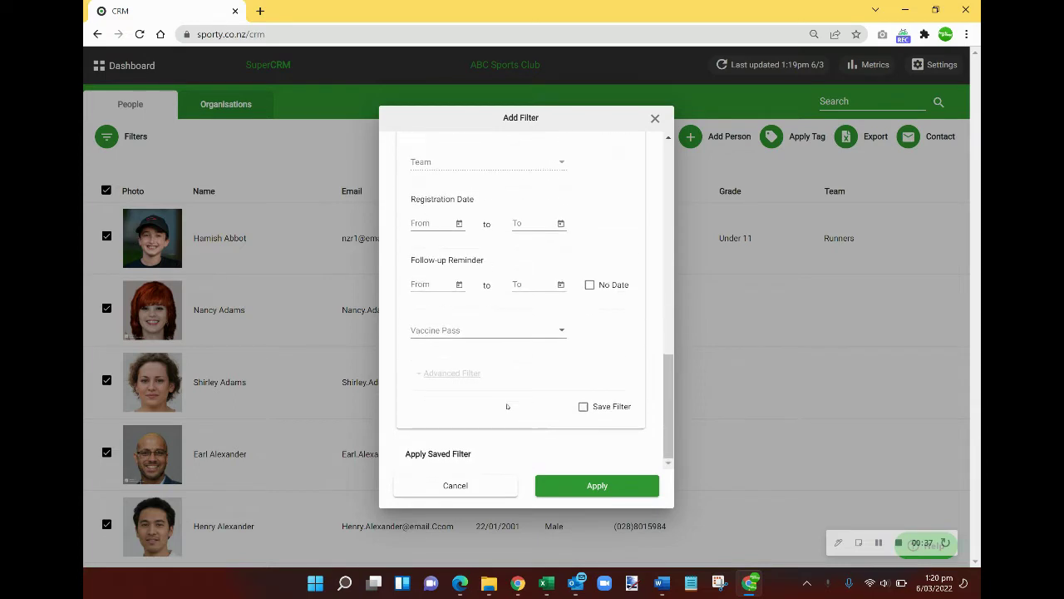
scroll(507, 406, "up", 10)
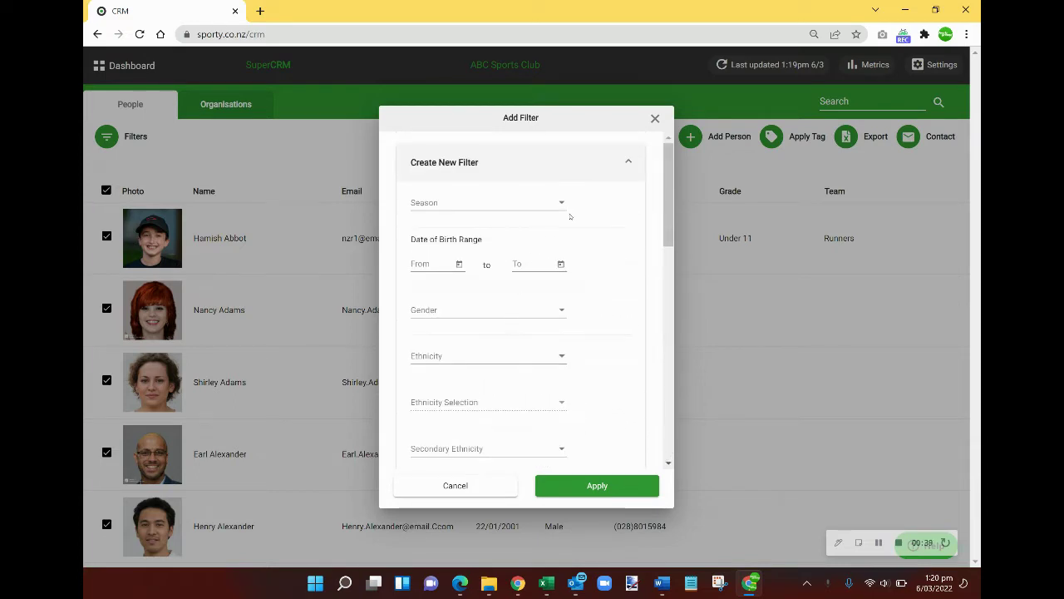
left_click(449, 202)
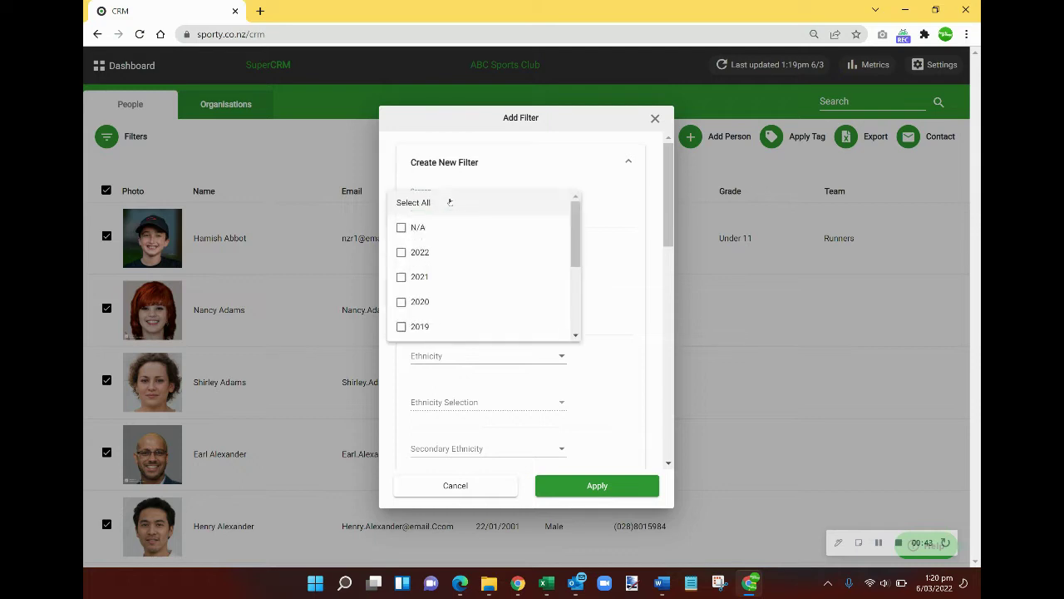
left_click(416, 277)
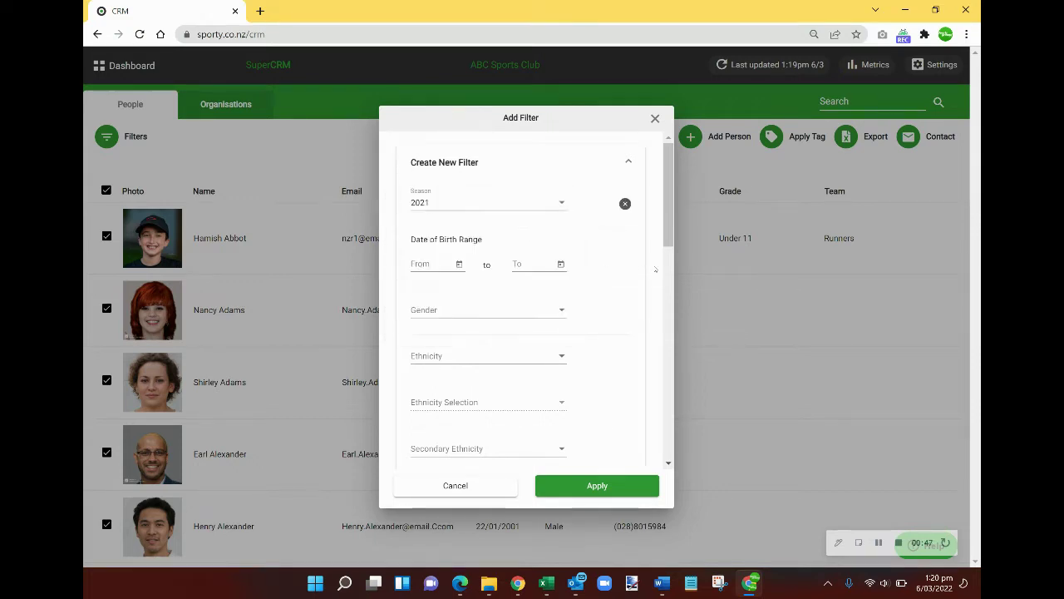
left_click(654, 269)
Set the filter's organisation form to Netball Registration 2021
scroll(502, 284, "down", 3)
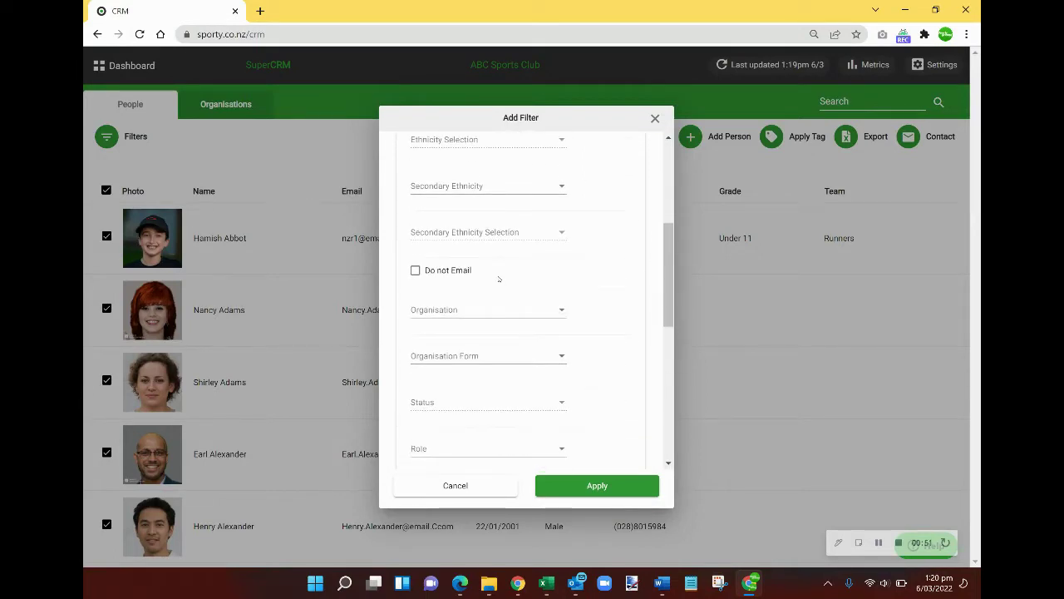
left_click(467, 357)
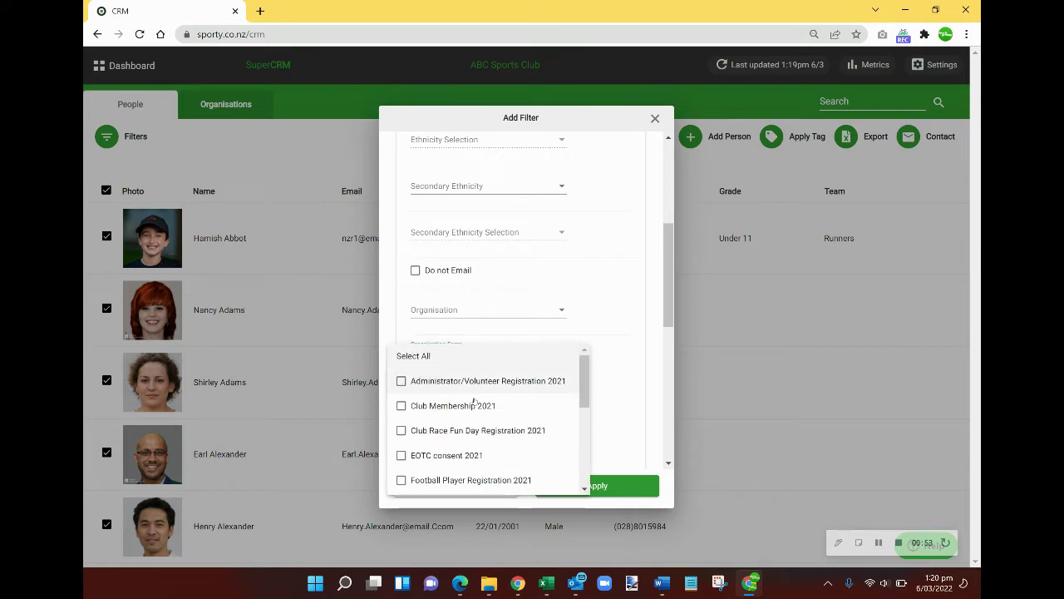
scroll(492, 450, "down", 1)
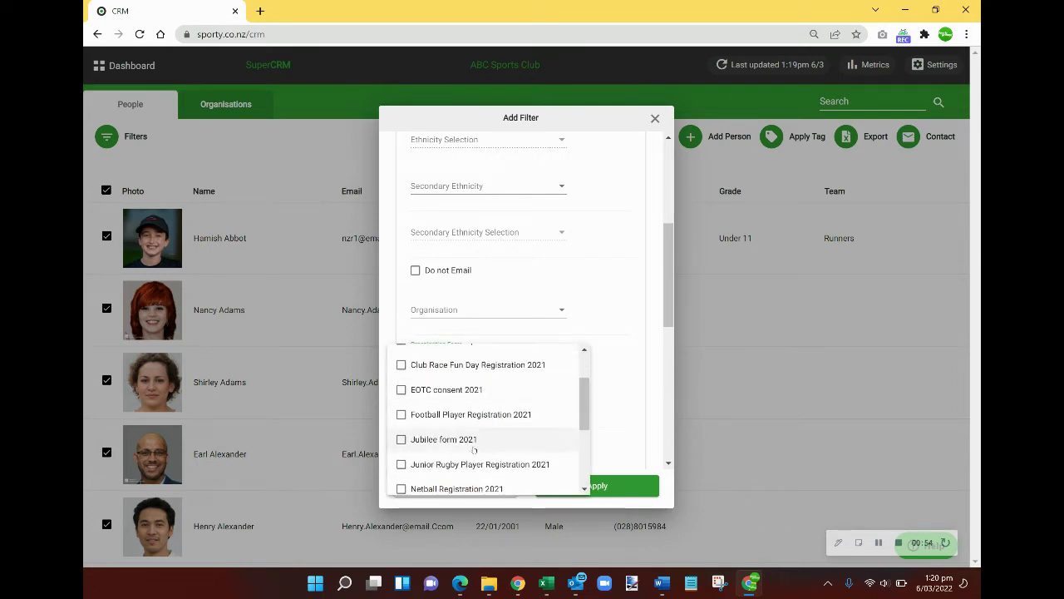
left_click(420, 484)
left_click(660, 378)
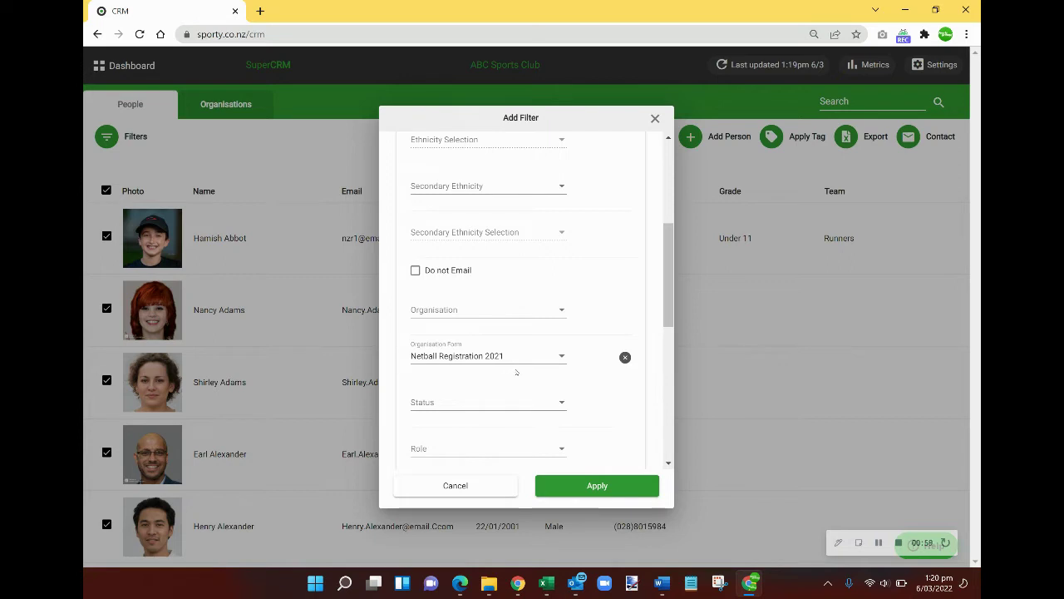
Choose Male and Female as the filter's gender criterion, and clear that criterion again
scroll(516, 369, "up", 3)
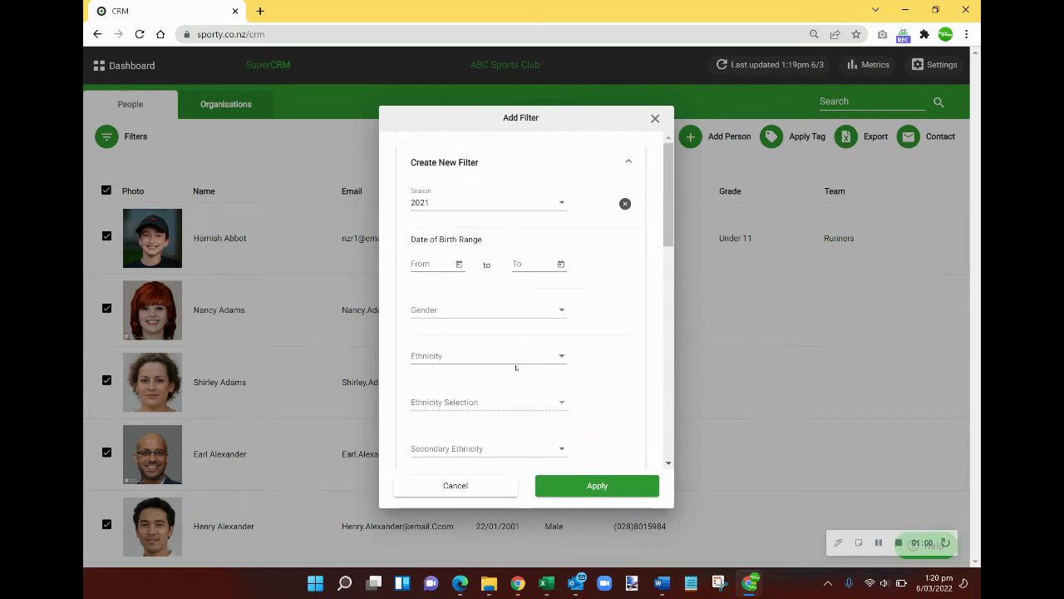
left_click(432, 307)
left_click(408, 310)
left_click(654, 335)
left_click(465, 359)
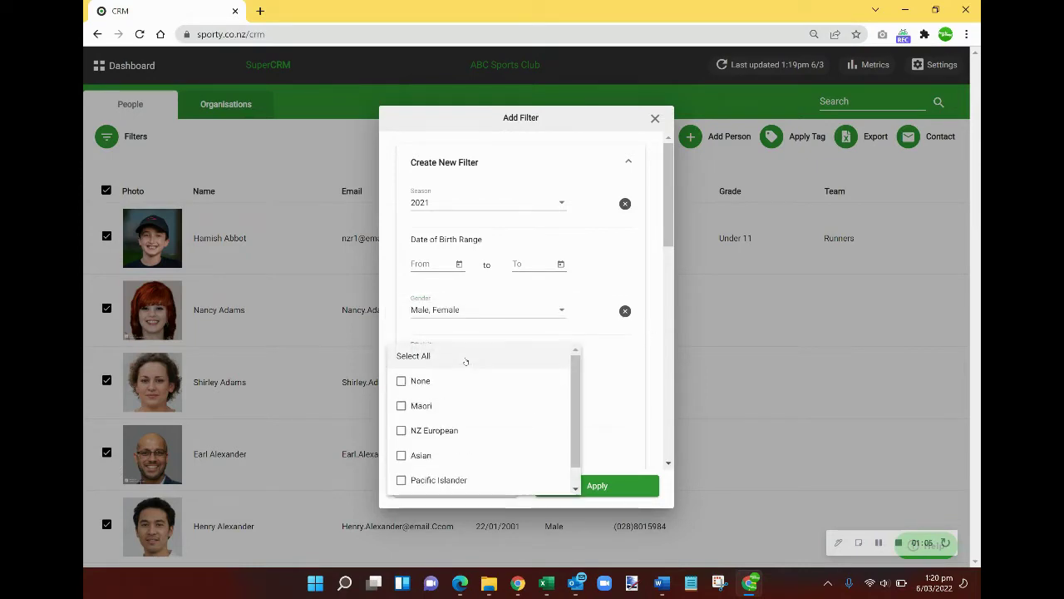
left_click(624, 310)
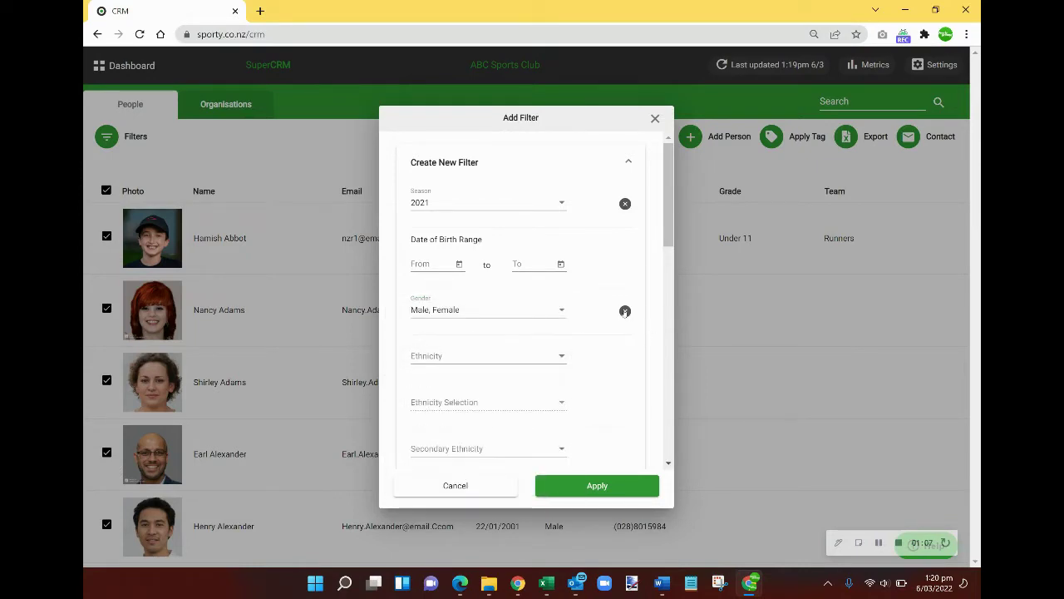
left_click(625, 310)
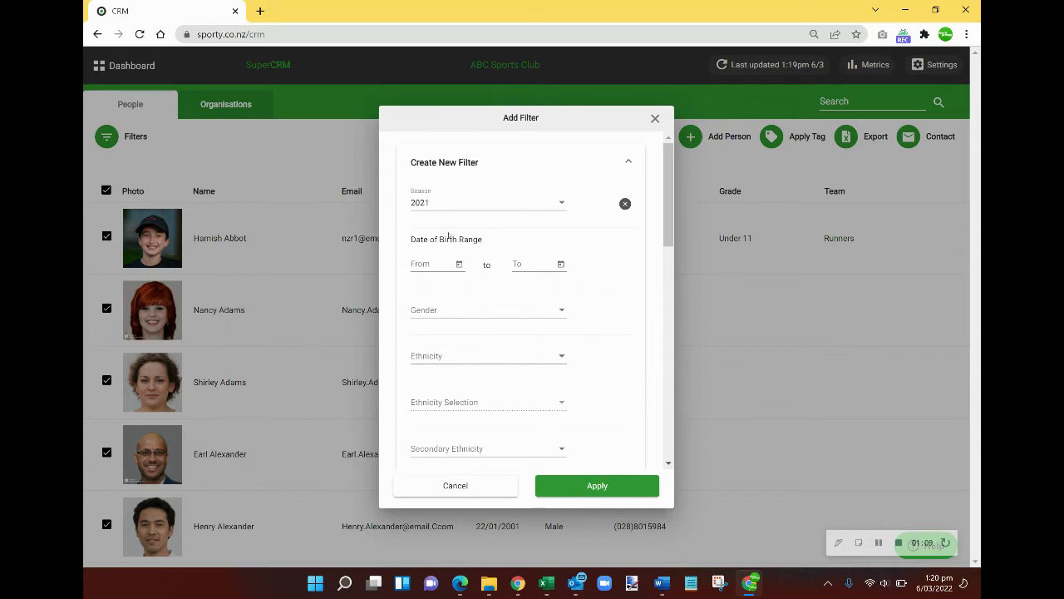
Save the filter under the name "2021 netball rego" and apply it to the people list
scroll(494, 295, "down", 3)
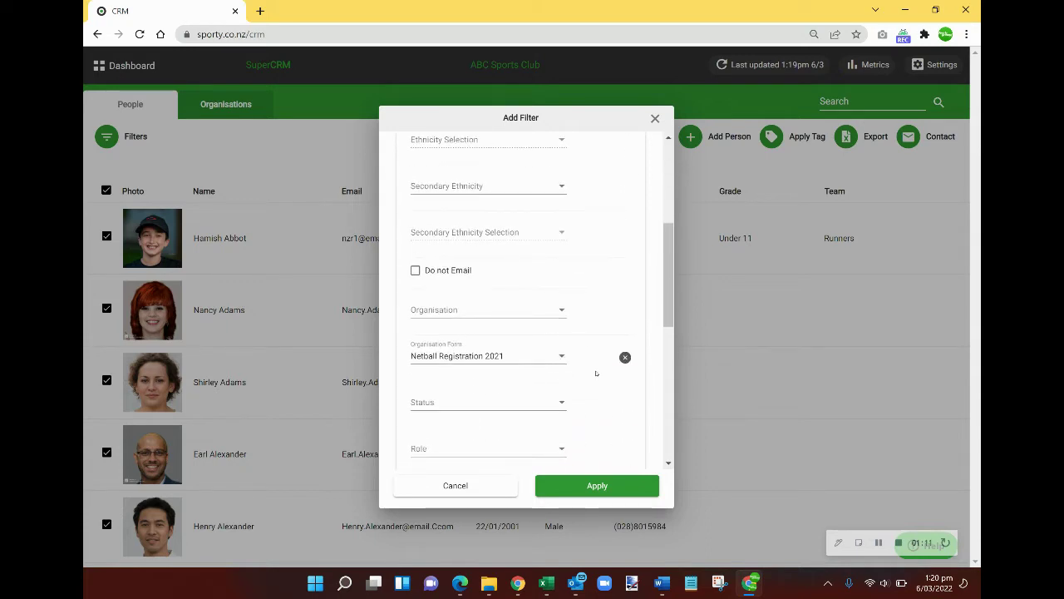
scroll(599, 377, "down", 5)
scroll(589, 366, "down", 1)
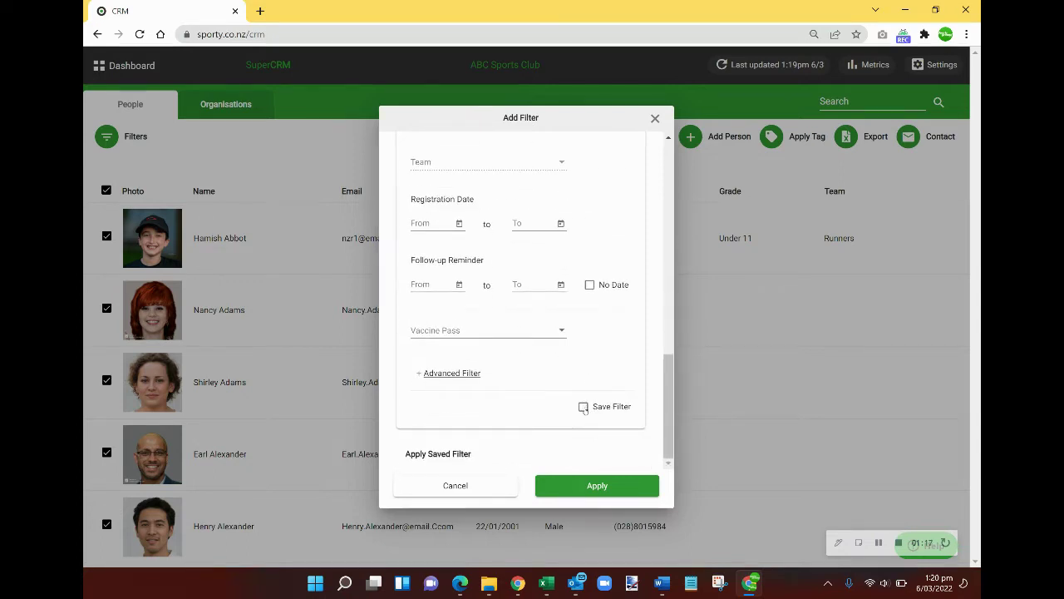
left_click(583, 407)
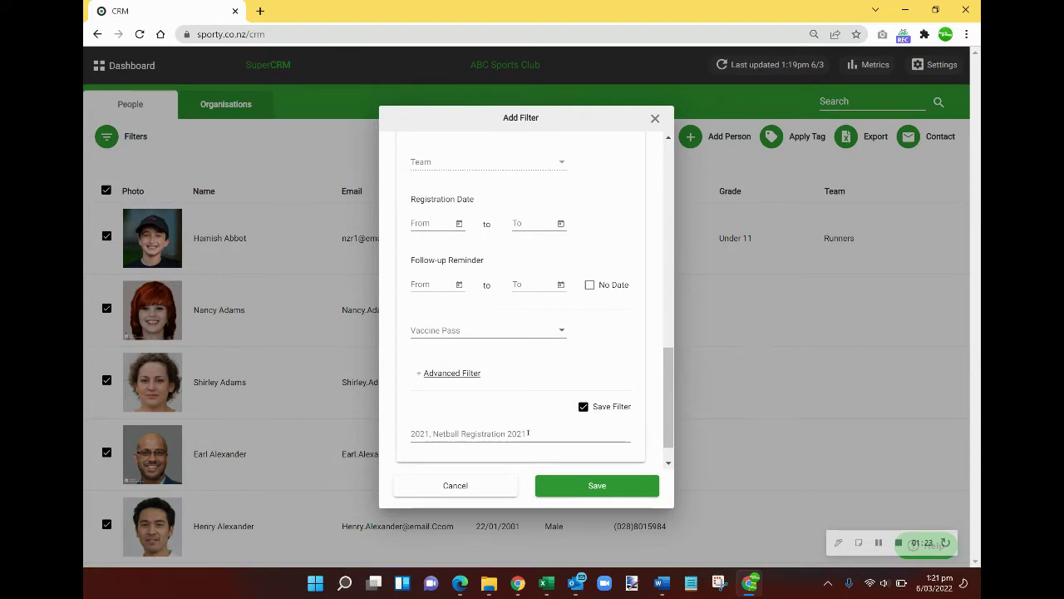
left_click(528, 433)
type("2120")
key("BackSpace")
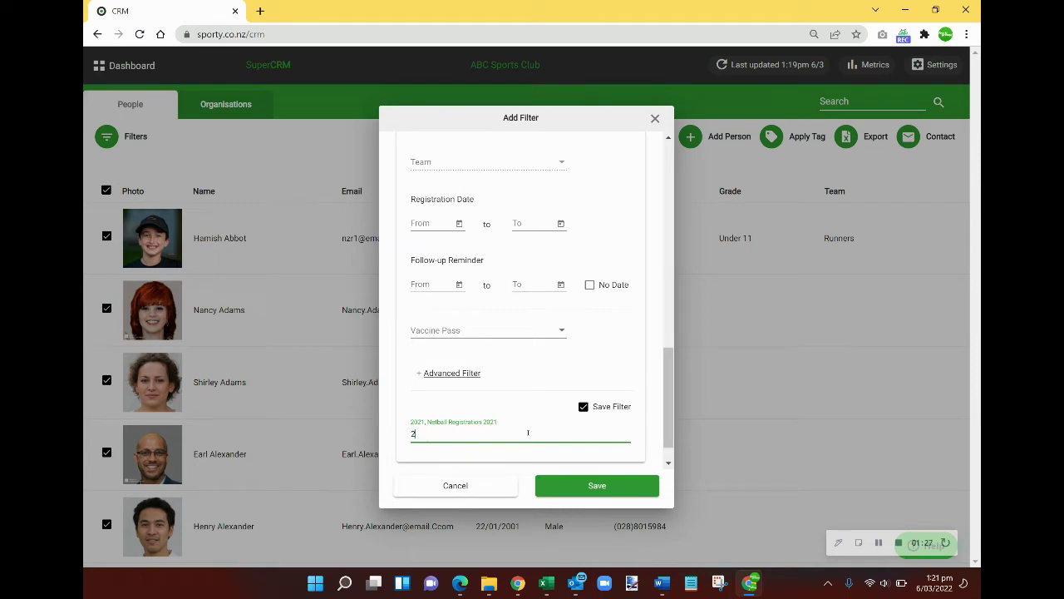
type("021 netball rego")
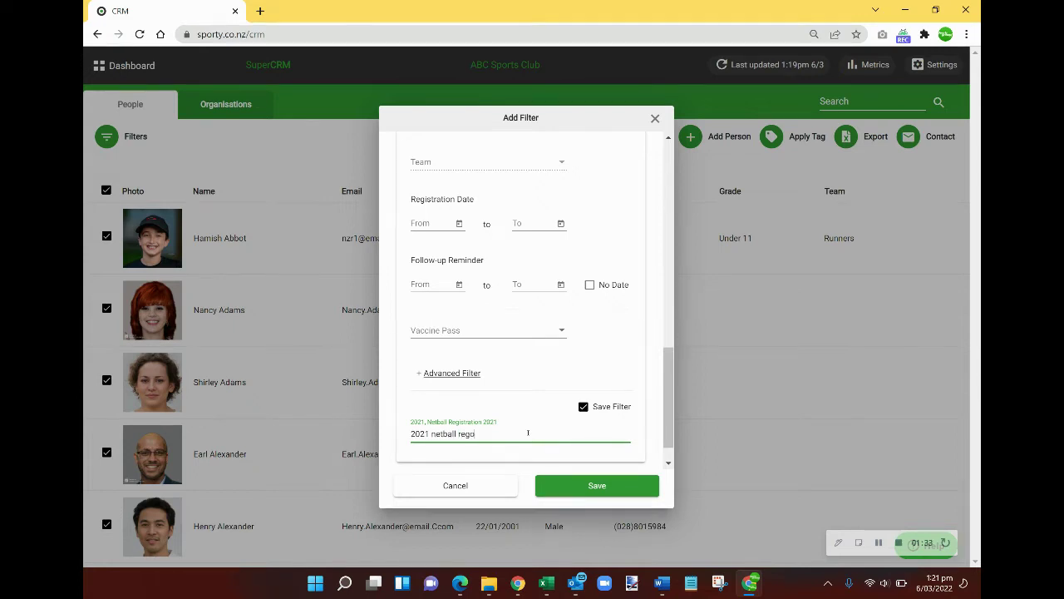
left_click(606, 482)
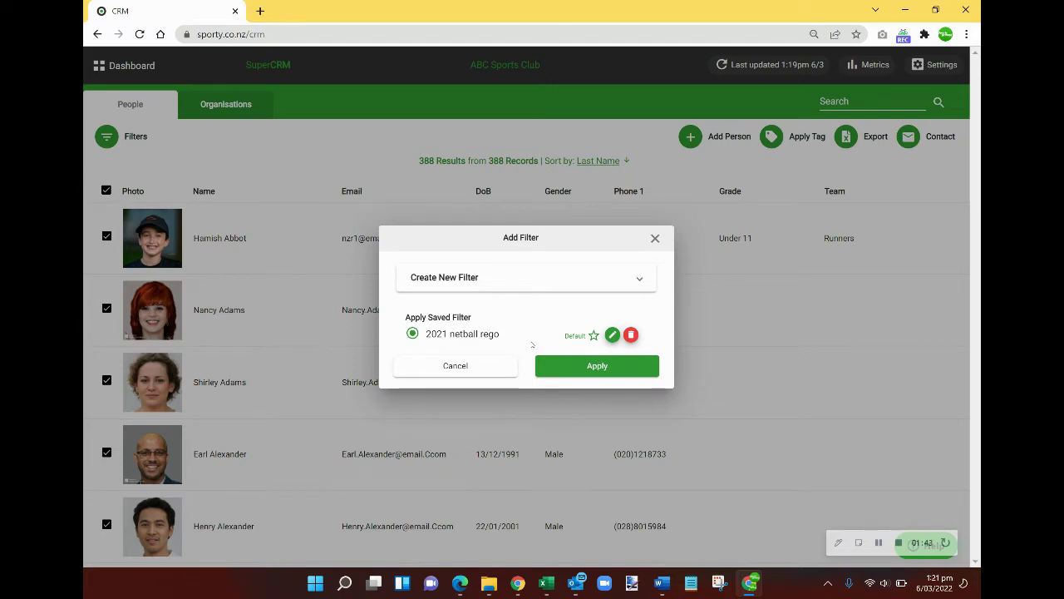
left_click(602, 366)
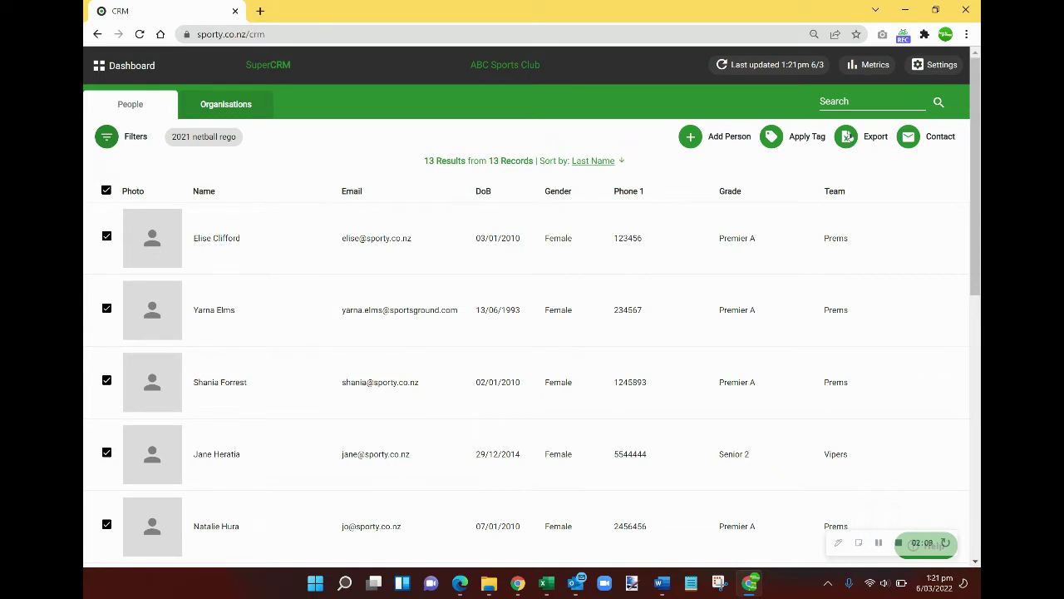
Export the filtered people to a CSV file and dismiss the download notice
left_click(847, 137)
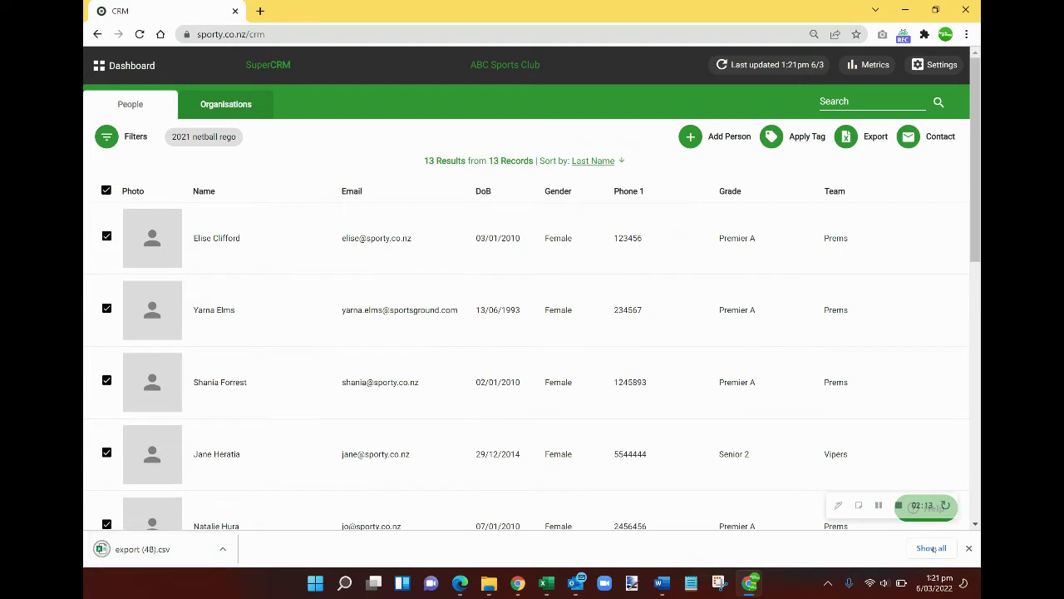
left_click(969, 548)
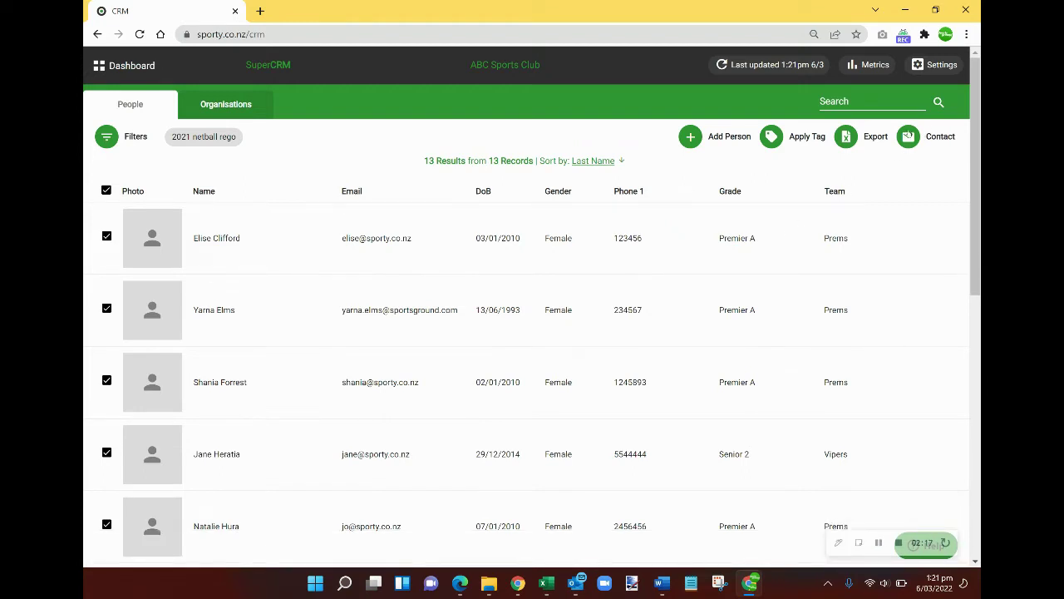
Start an email to the filtered people with CC myself enabled, and cancel it without sending
left_click(908, 137)
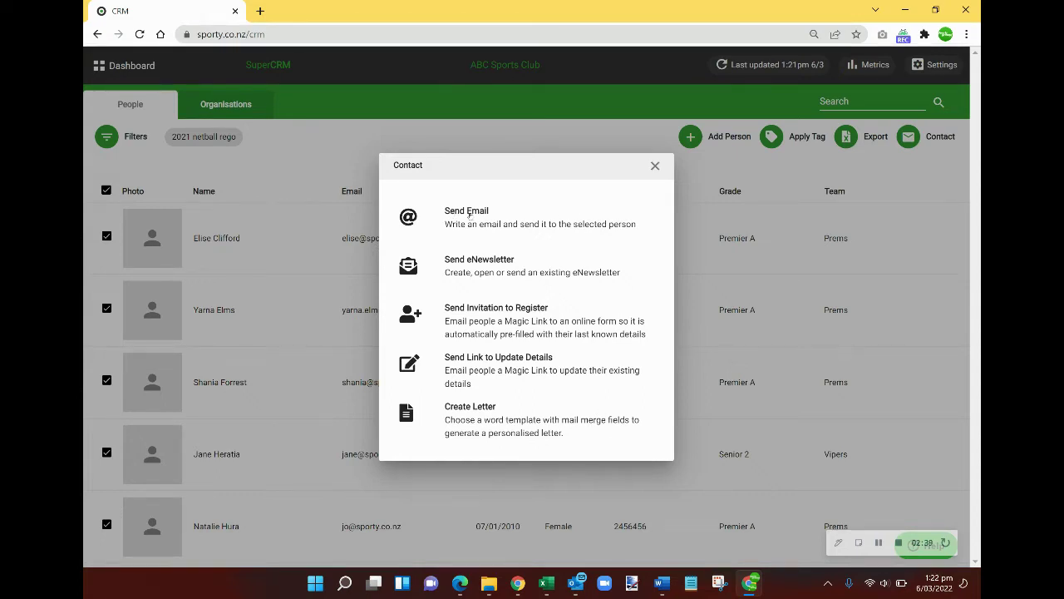
left_click(469, 215)
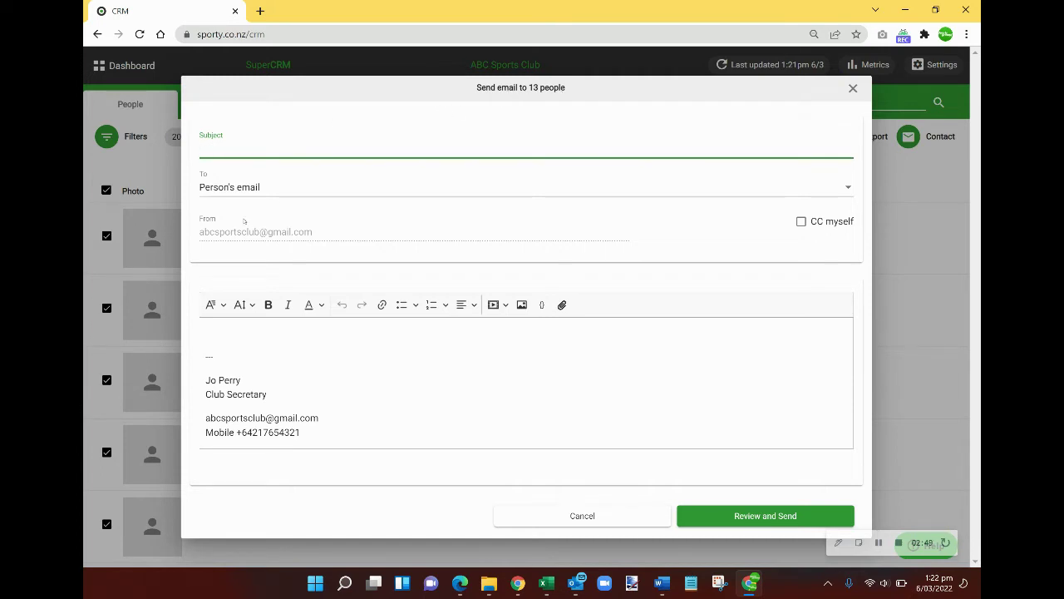
left_click(801, 222)
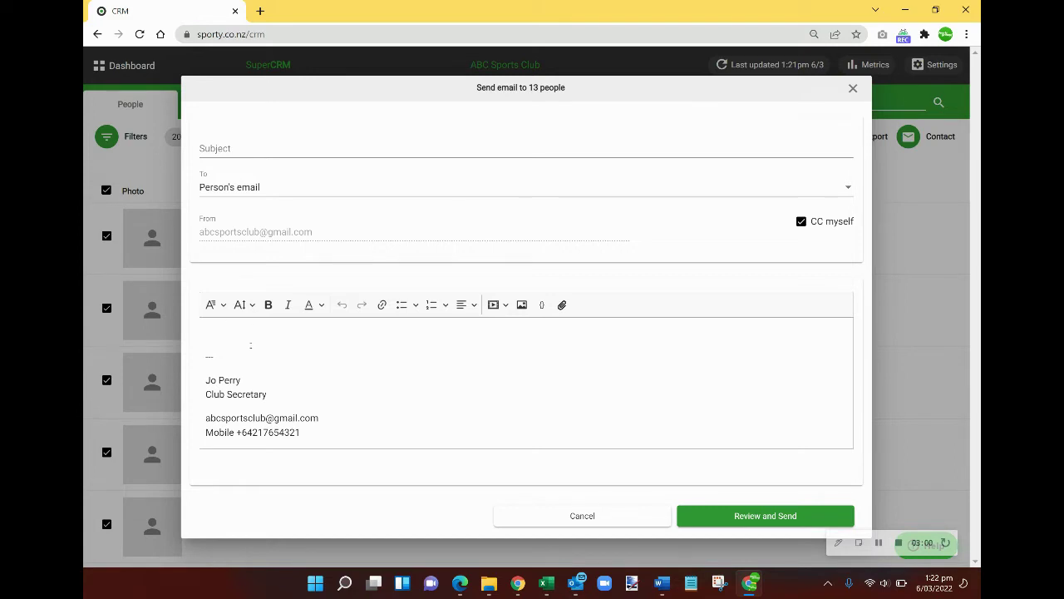
left_click(583, 514)
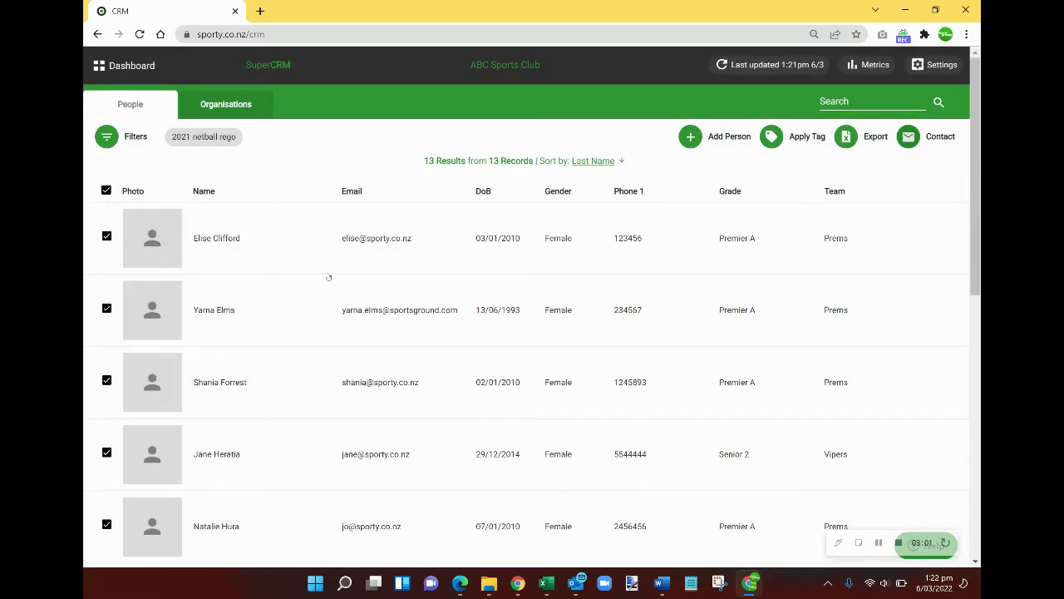
Look at the options for sending an eNewsletter to the filtered people, and close them
left_click(915, 136)
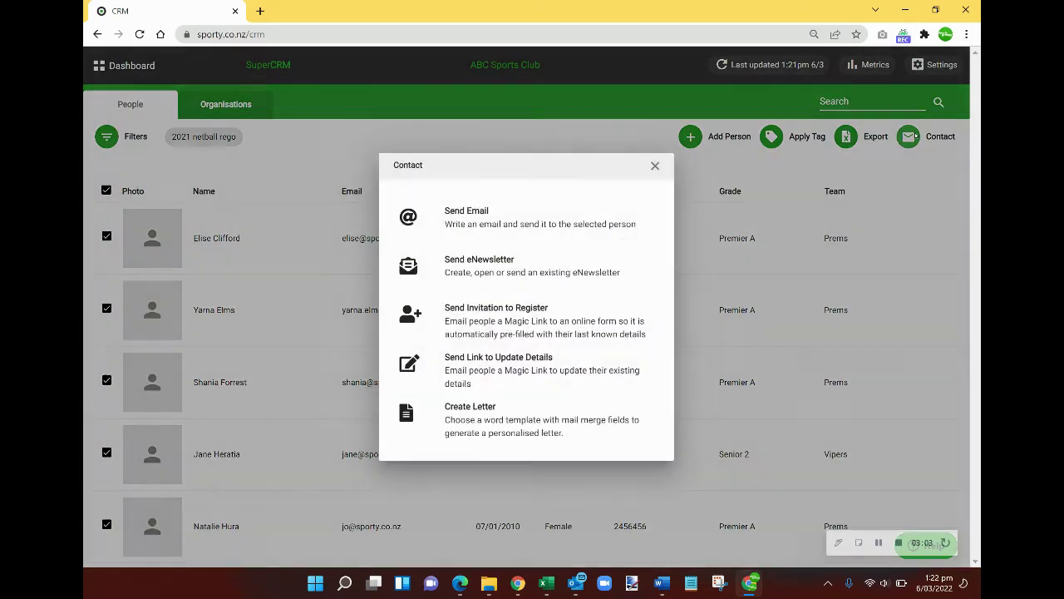
left_click(501, 264)
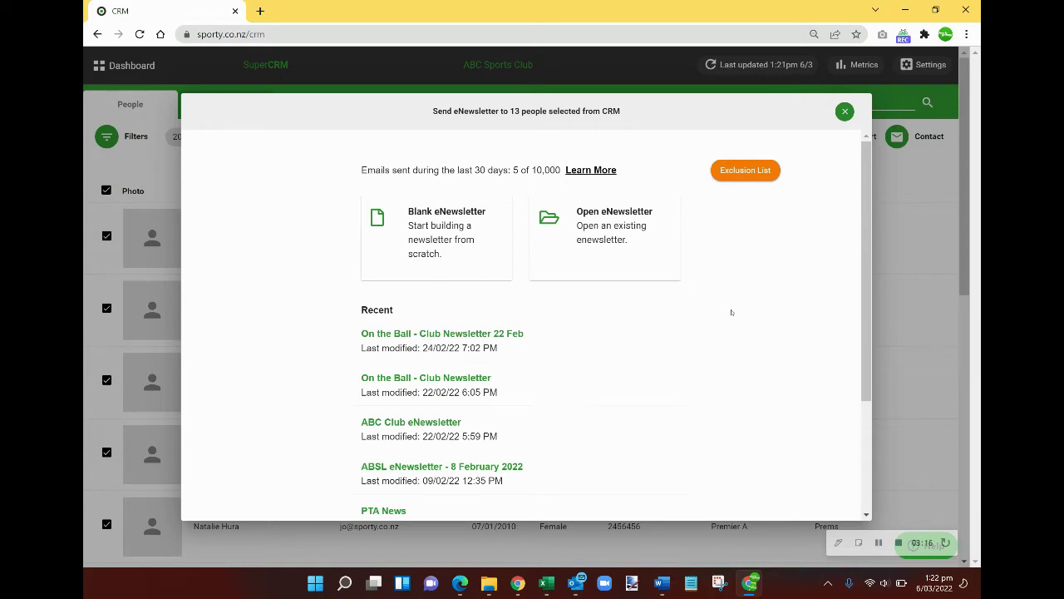
left_click(844, 111)
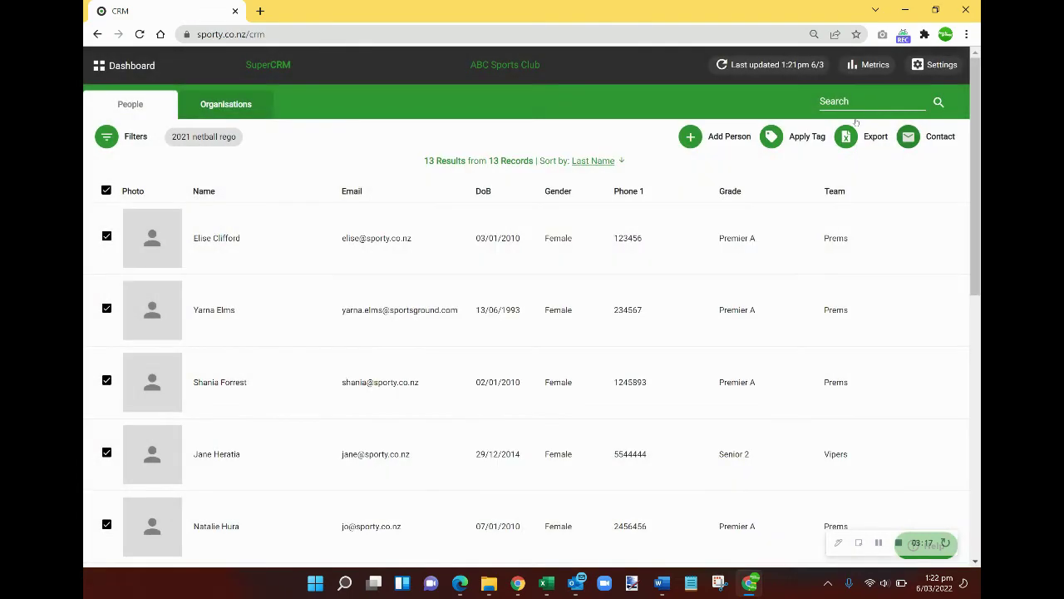
Start an invitation for the filtered people to register on the 2022 season's Coaching clinic (2022) form, check its wording, and cancel it without sending
left_click(918, 135)
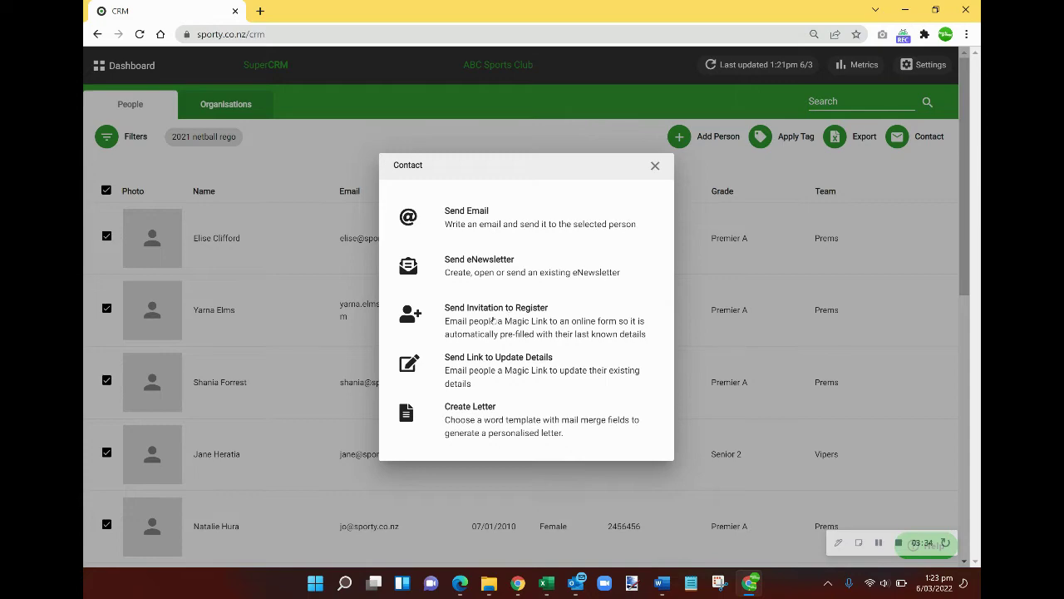
left_click(493, 320)
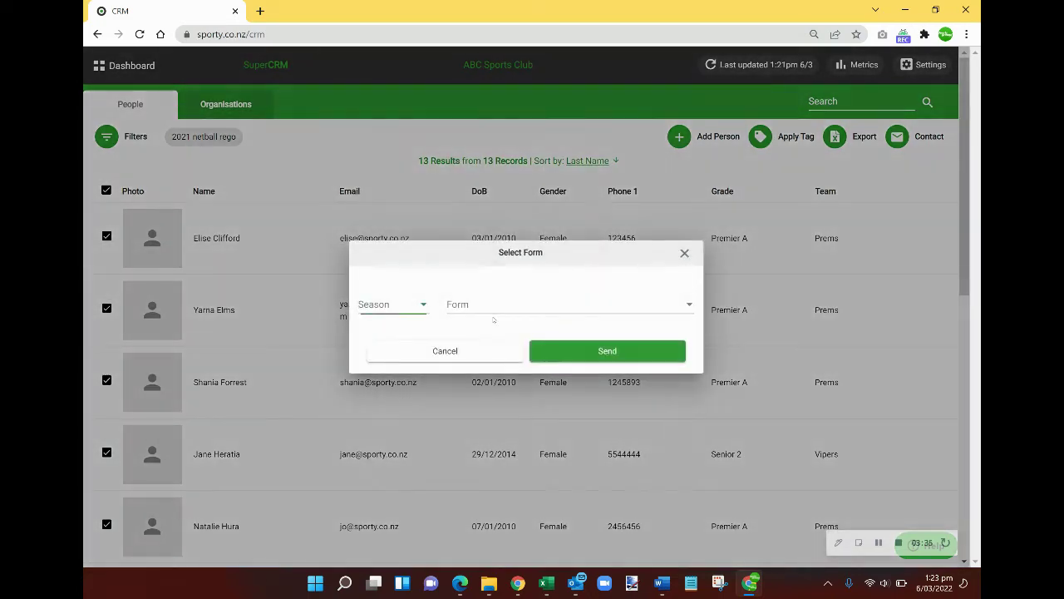
left_click(391, 309)
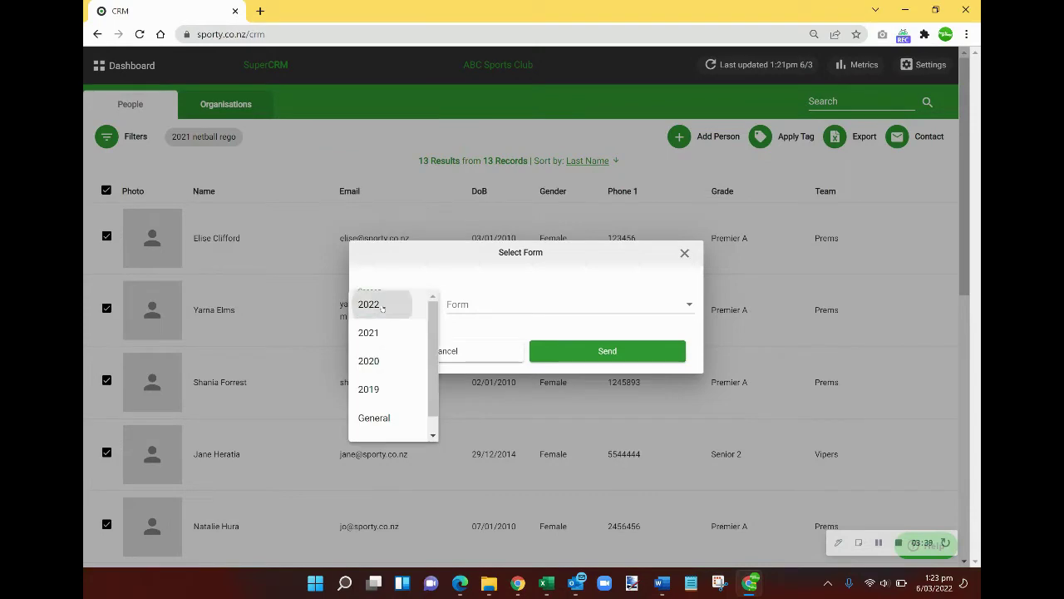
left_click(391, 311)
left_click(503, 306)
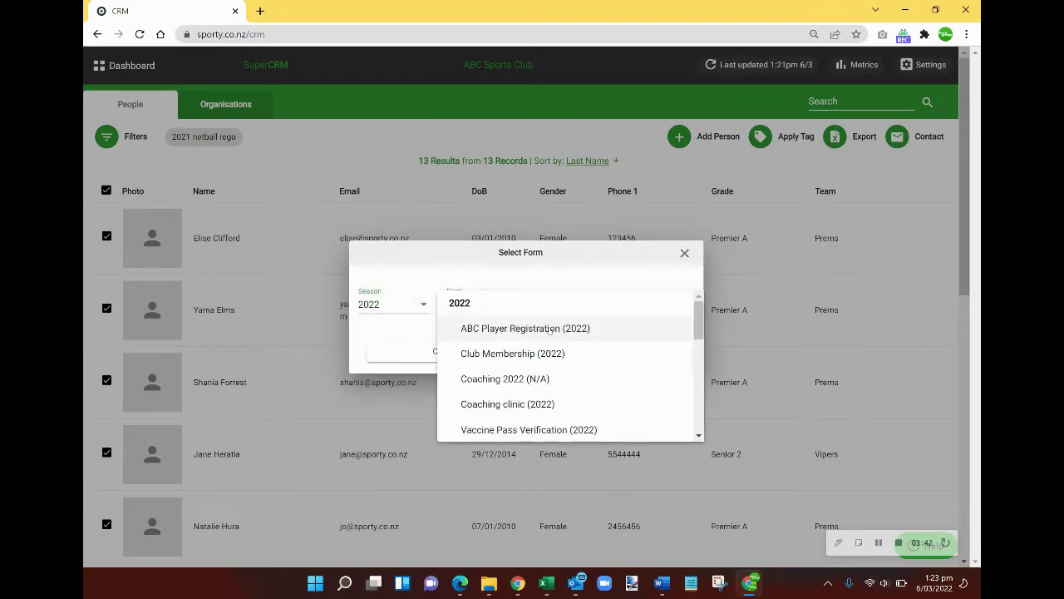
left_click(493, 406)
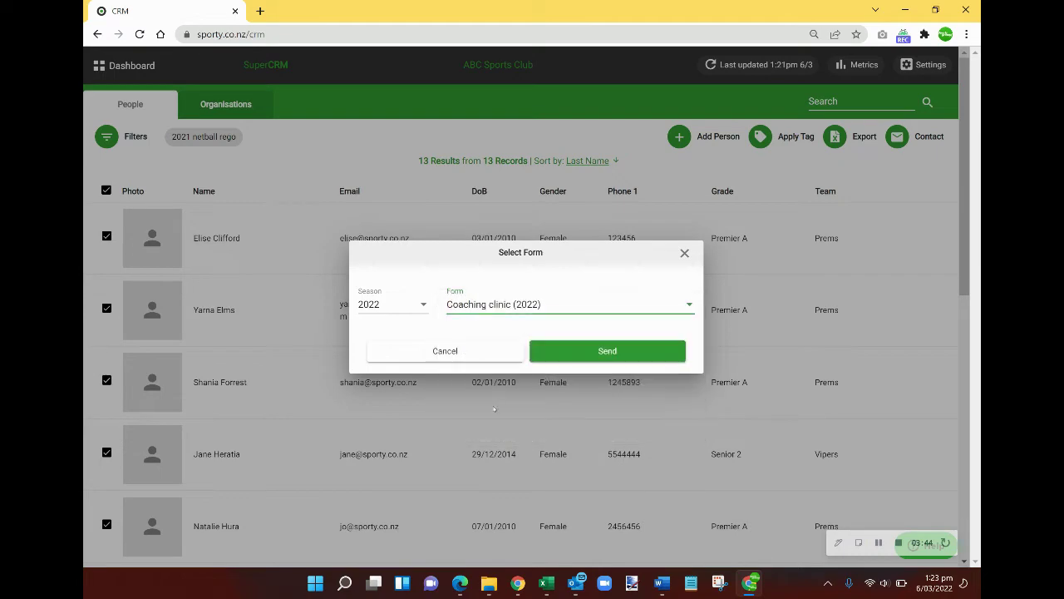
left_click(628, 353)
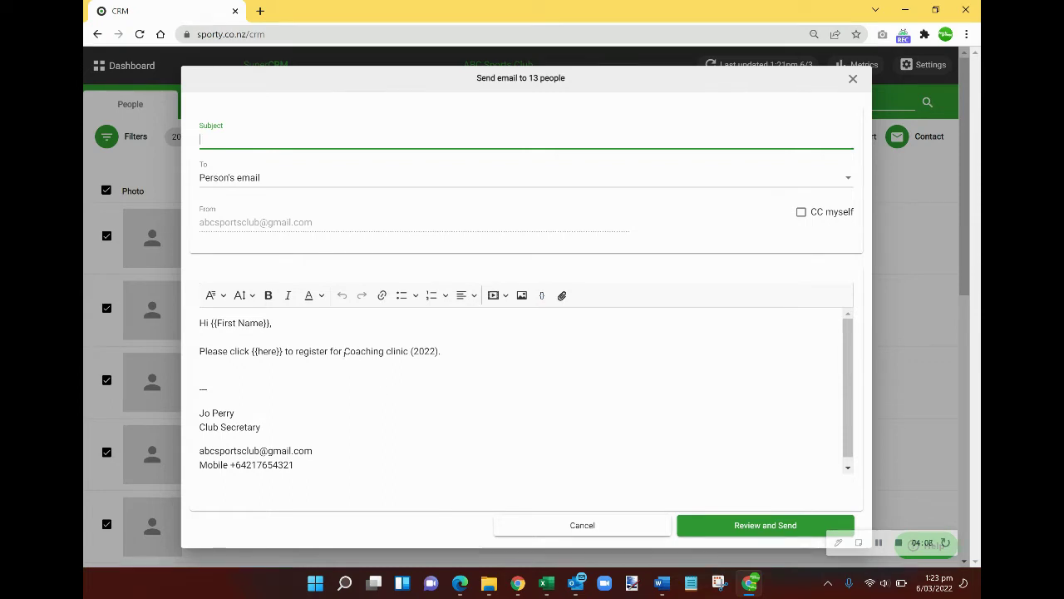
left_click_drag(345, 353, 452, 351)
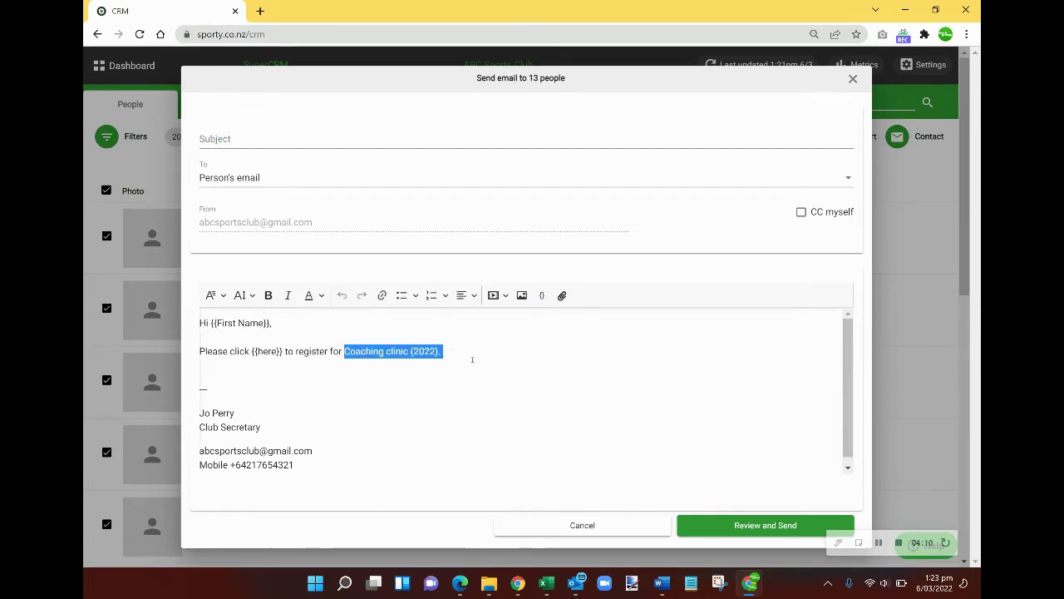
left_click(368, 365)
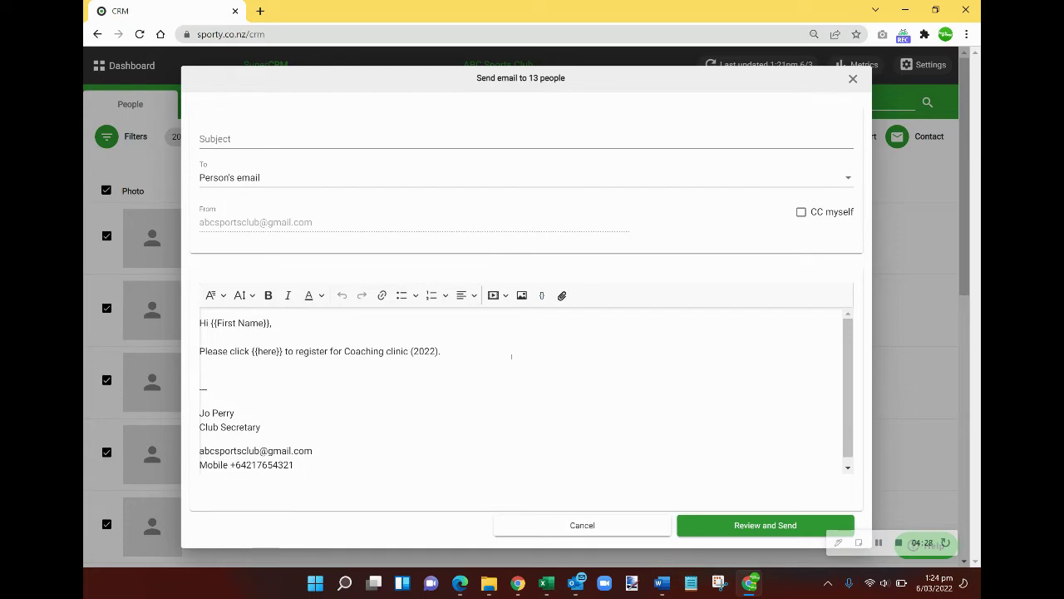
left_click(572, 523)
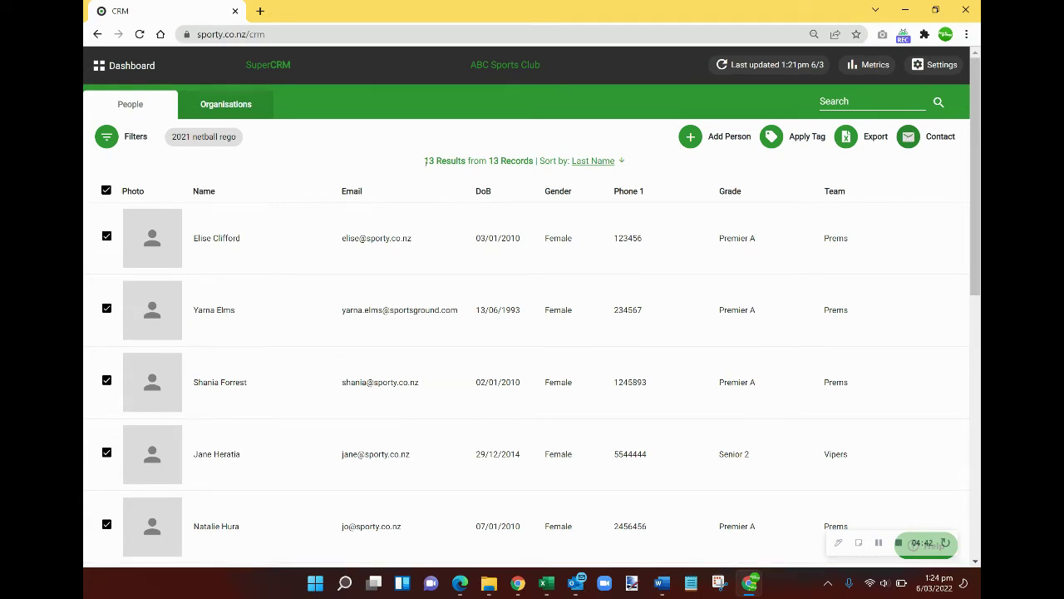
Start an email sending the filtered people a link to update their details, and cancel it without sending
left_click(909, 141)
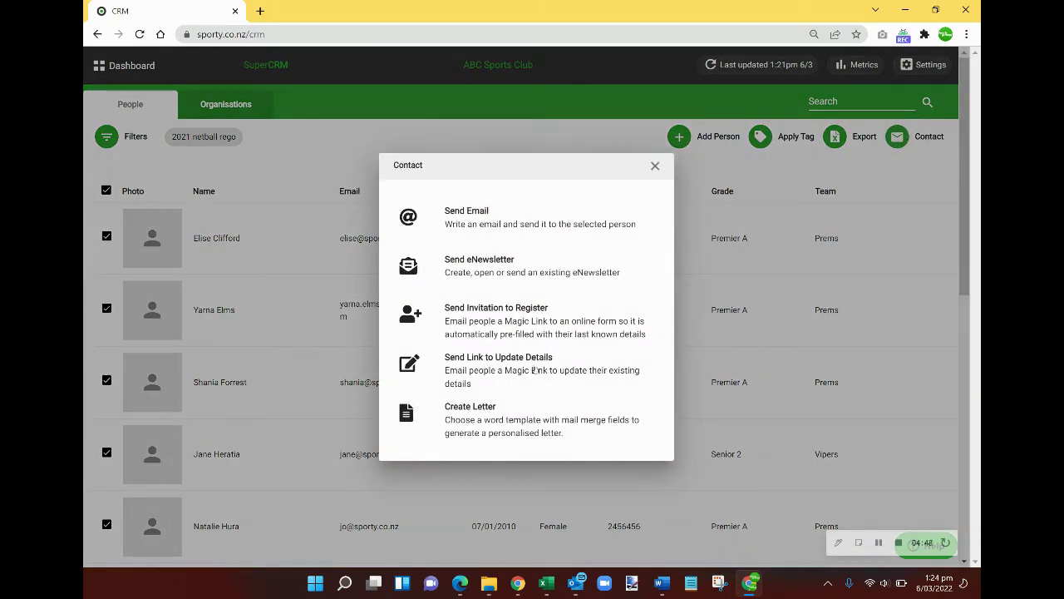
left_click(540, 372)
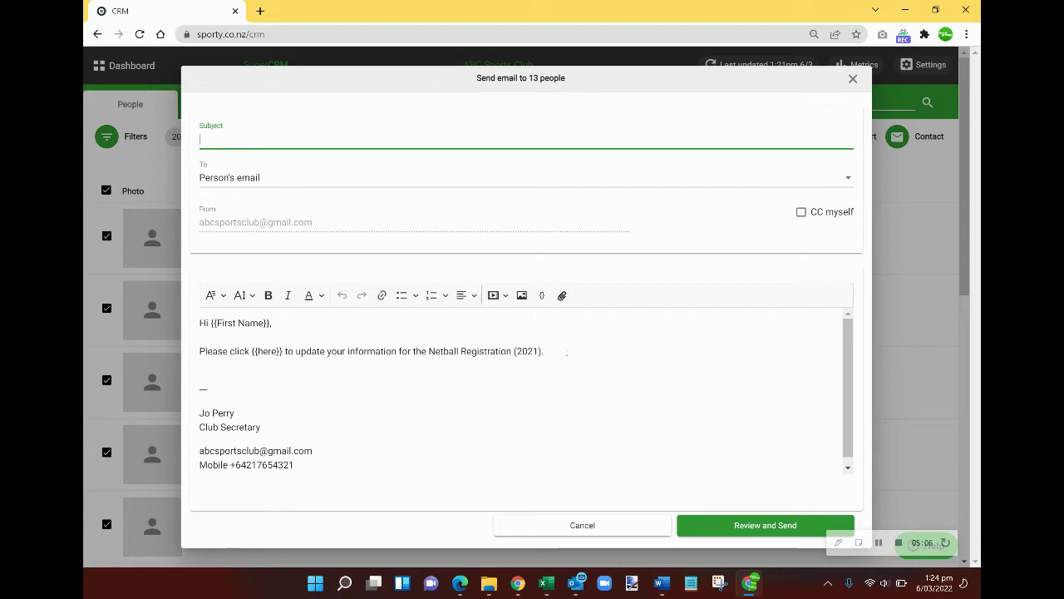
left_click(593, 524)
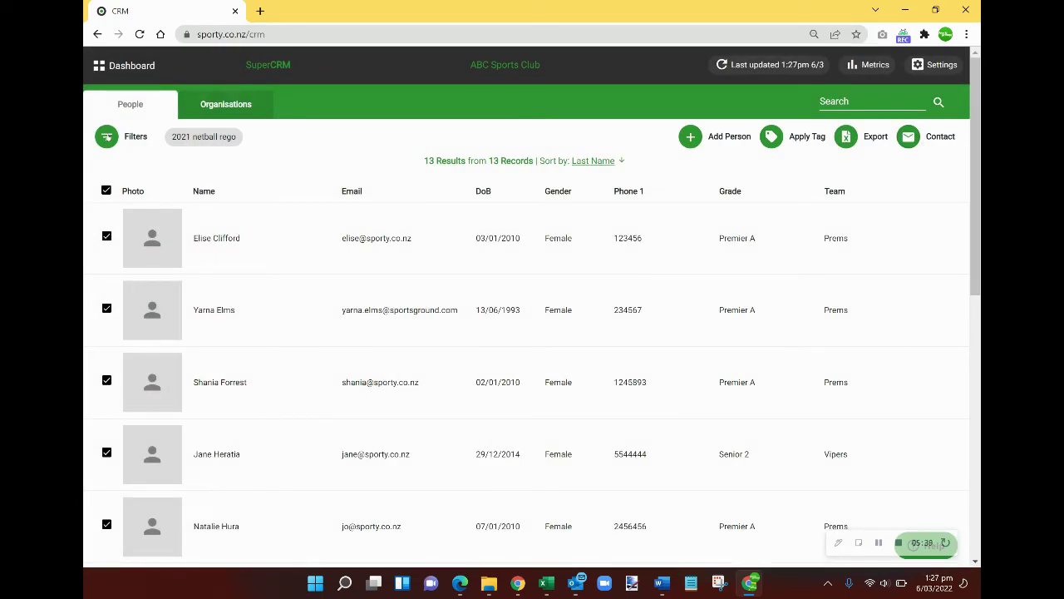
Start a new people filter and set its season to 2022
left_click(106, 136)
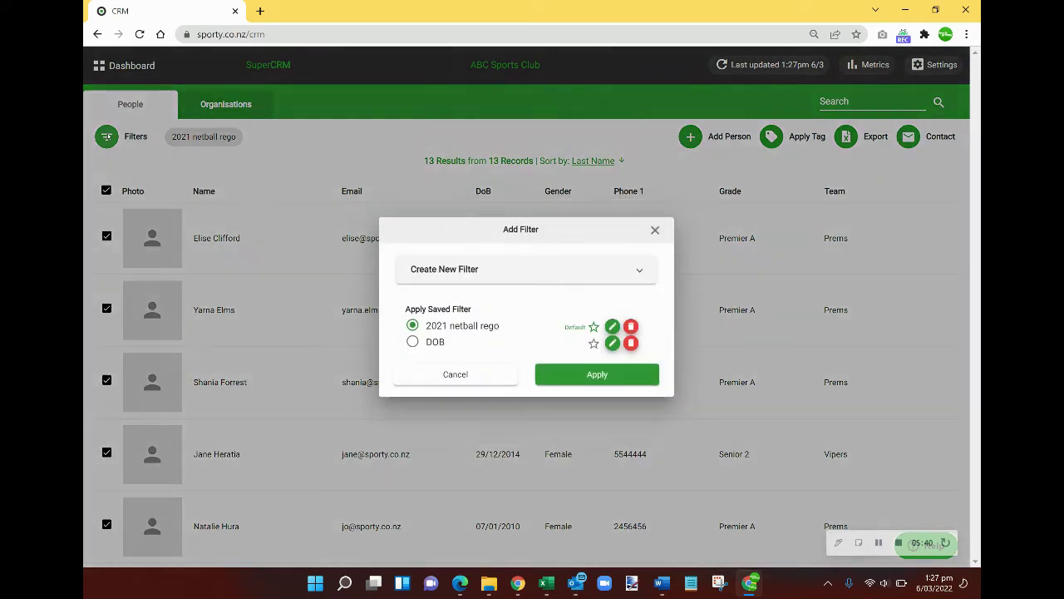
left_click(458, 277)
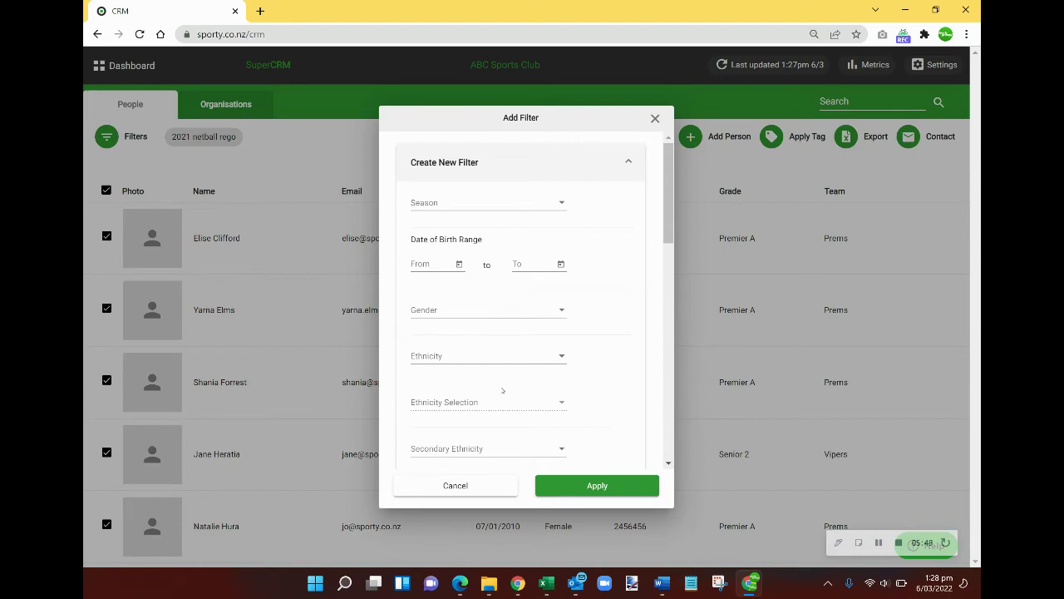
scroll(508, 400, "down", 2)
scroll(508, 400, "down", 2)
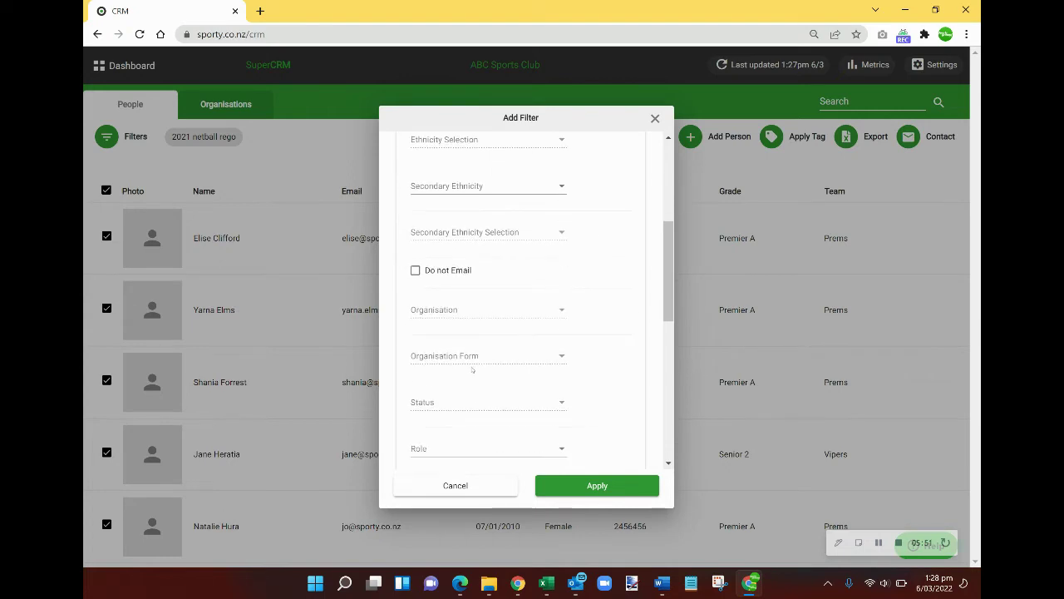
scroll(504, 364, "up", 4)
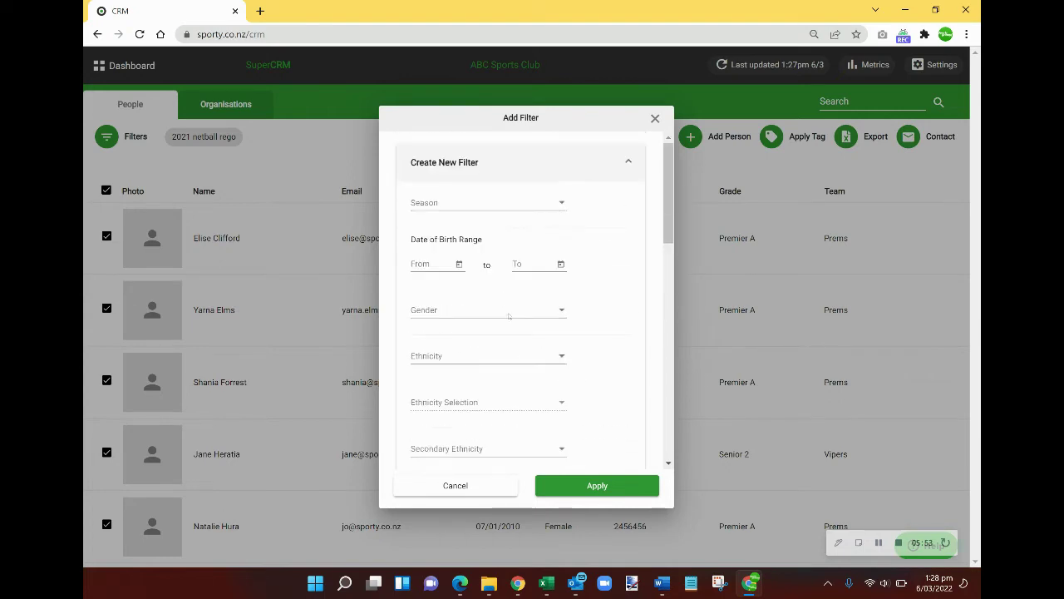
left_click(444, 207)
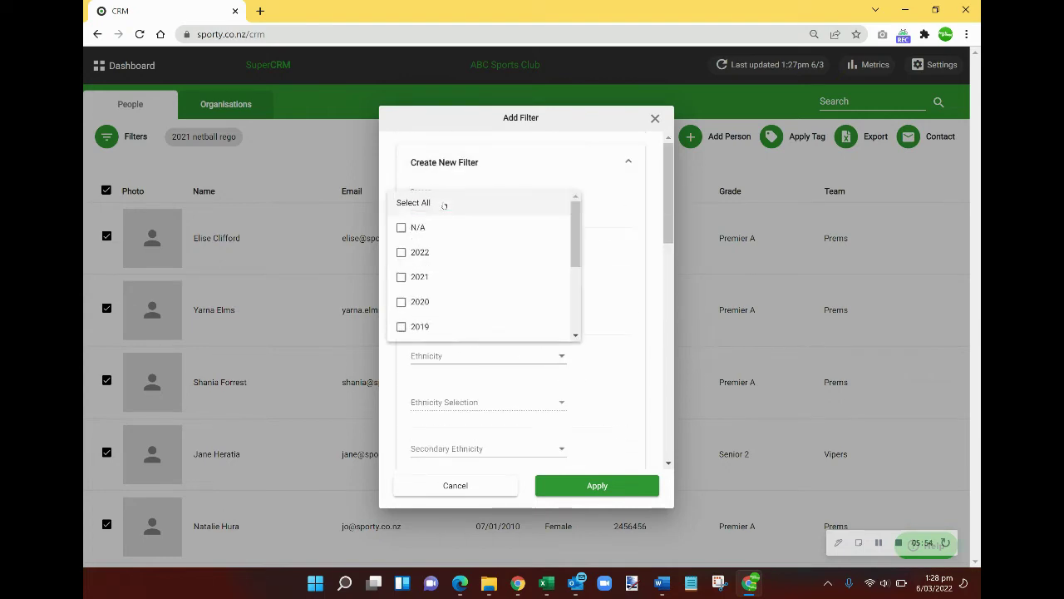
left_click(423, 253)
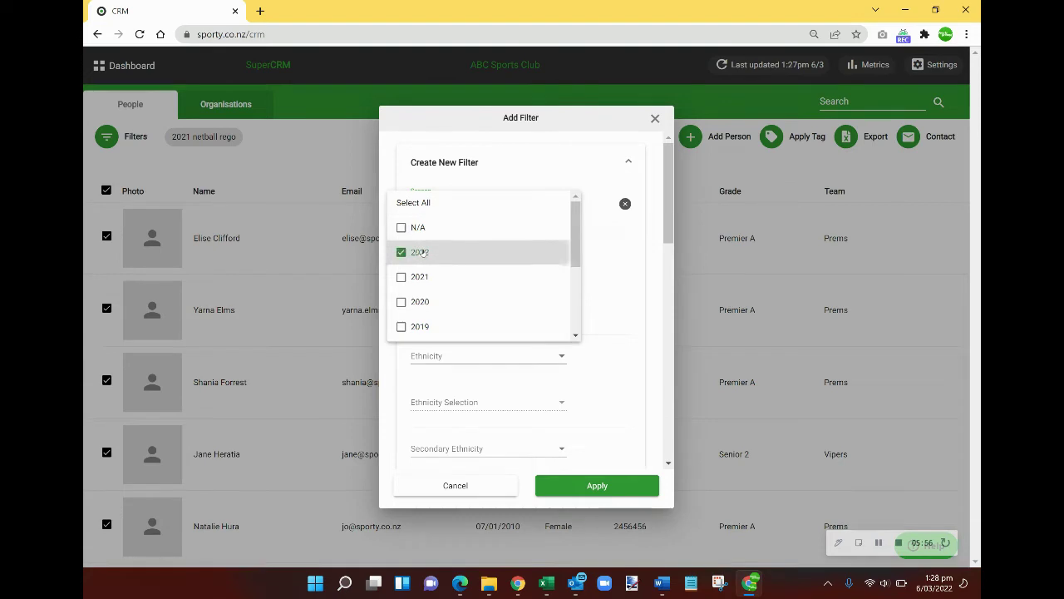
left_click(657, 252)
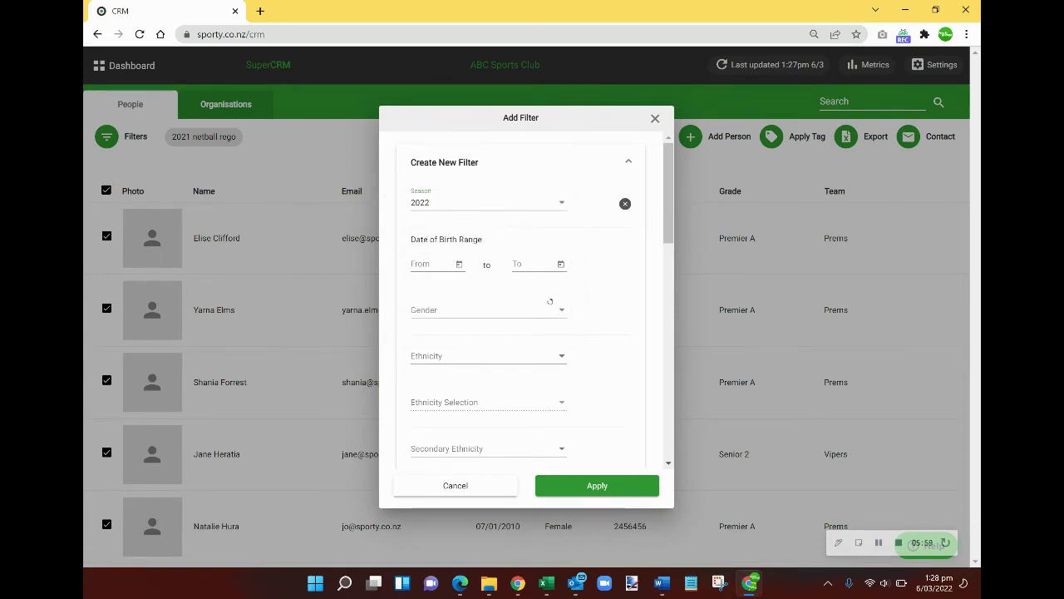
Limit the new filter to the organisation form ABC Player Registration 2022
scroll(547, 291, "down", 2)
scroll(543, 287, "down", 3)
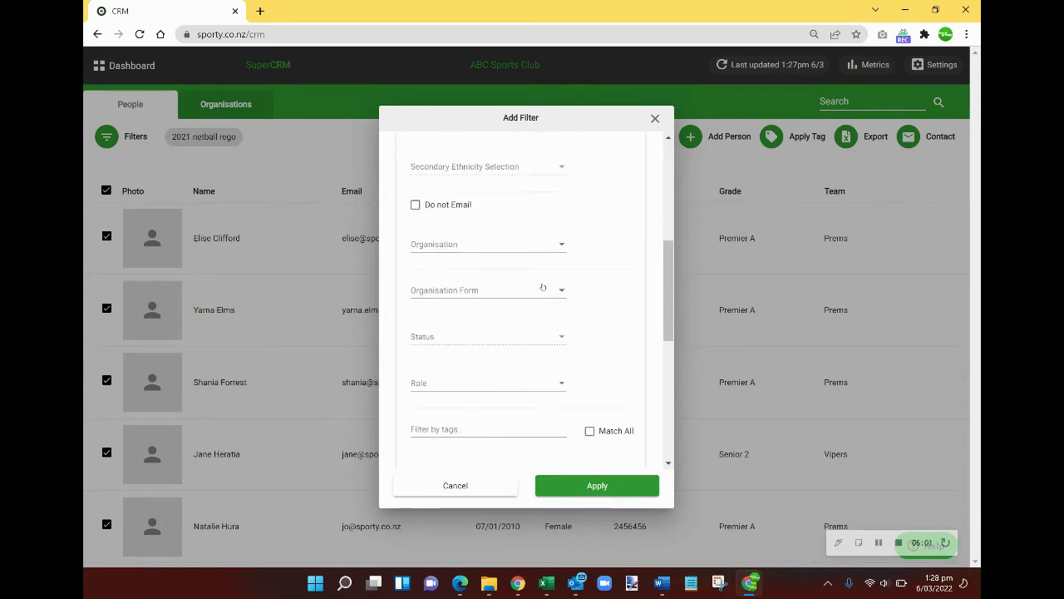
left_click(488, 292)
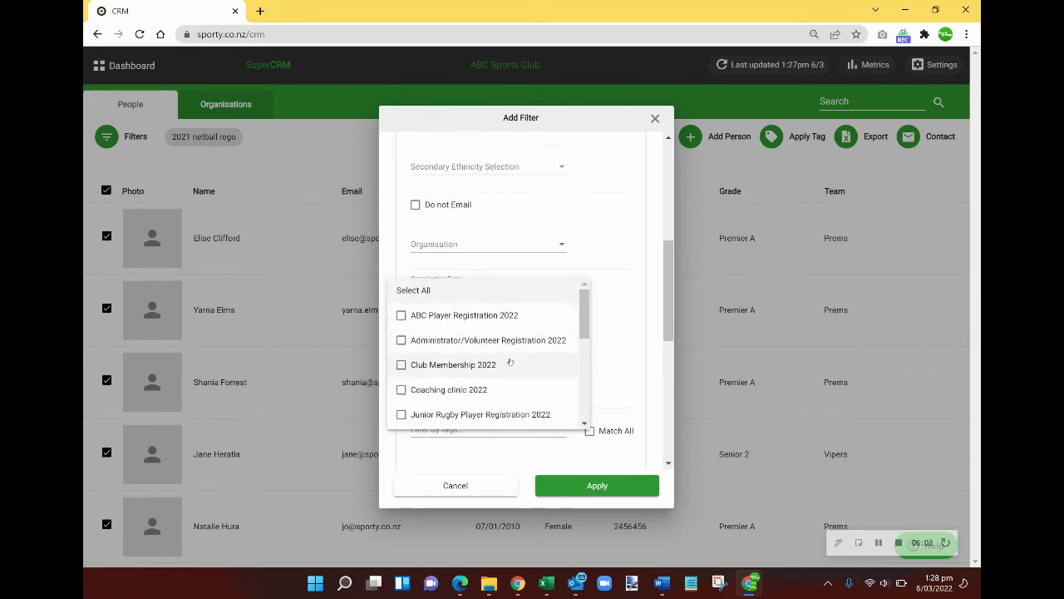
scroll(527, 370, "down", 3)
scroll(524, 354, "up", 3)
left_click(441, 317)
key("Escape")
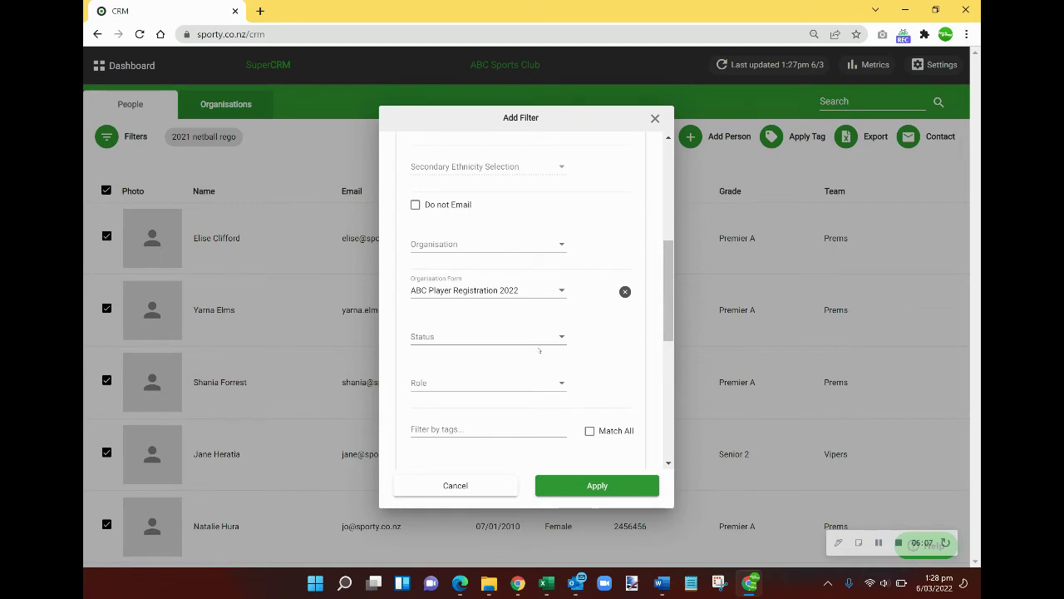
Add an advanced filter on the question "Do you have any medical conditions?" with its answer ticked
scroll(539, 350, "down", 6)
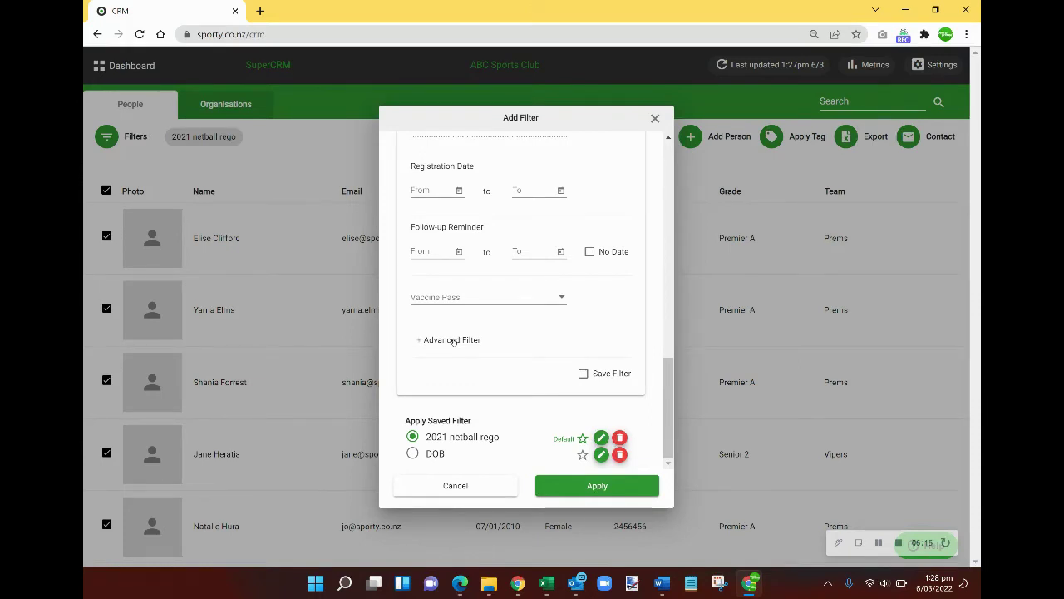
left_click(454, 340)
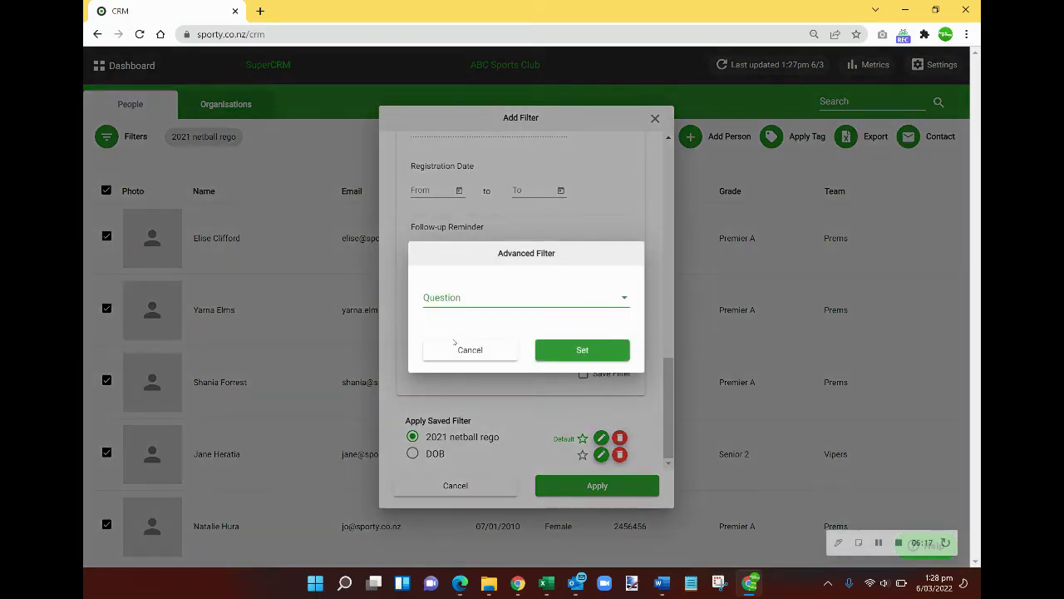
left_click(492, 297)
scroll(507, 333, "down", 5)
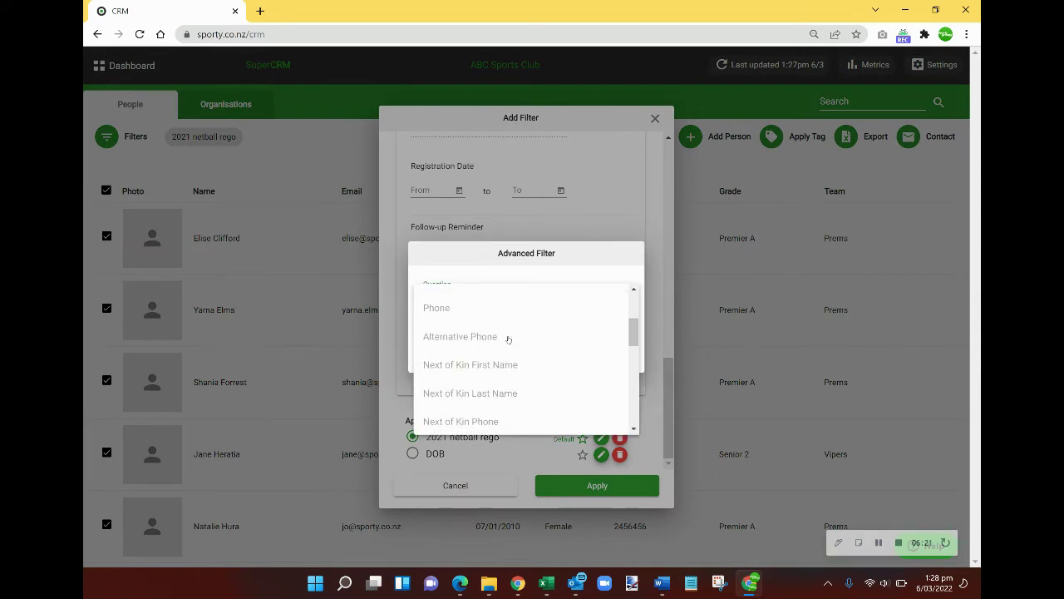
scroll(503, 332, "down", 2)
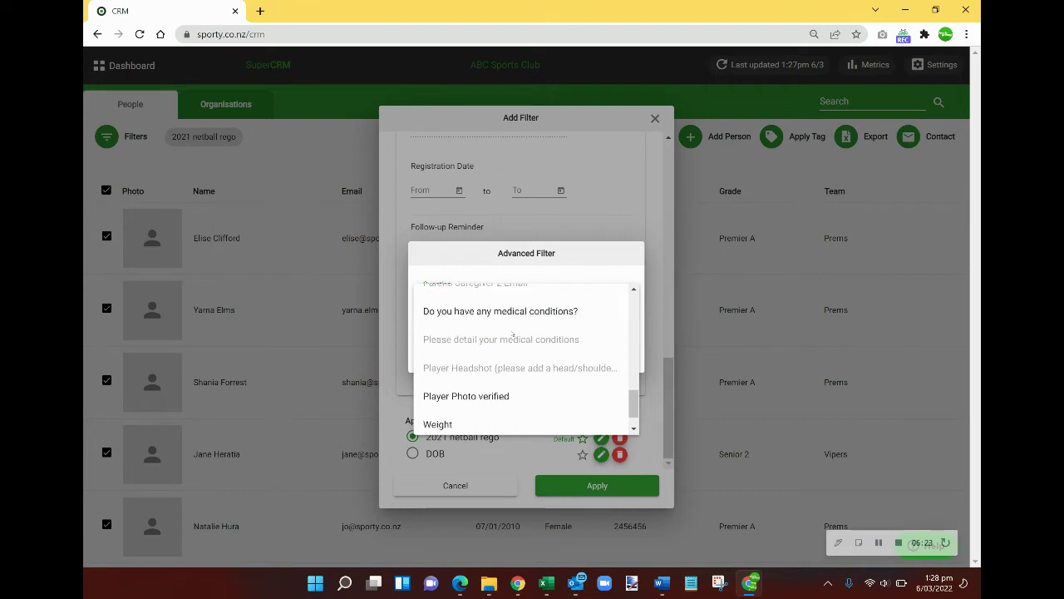
left_click(531, 311)
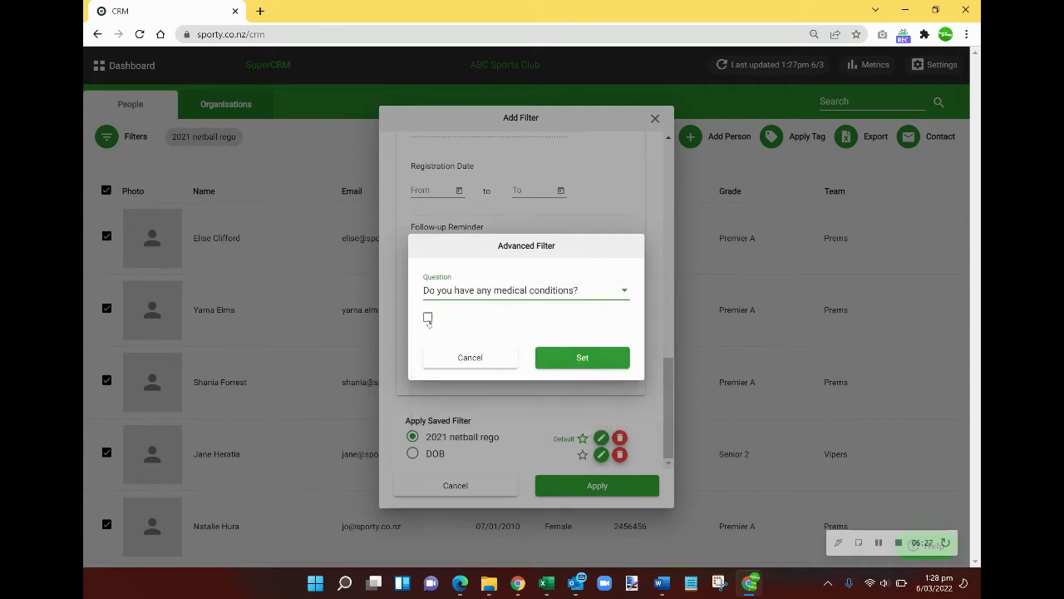
left_click(429, 320)
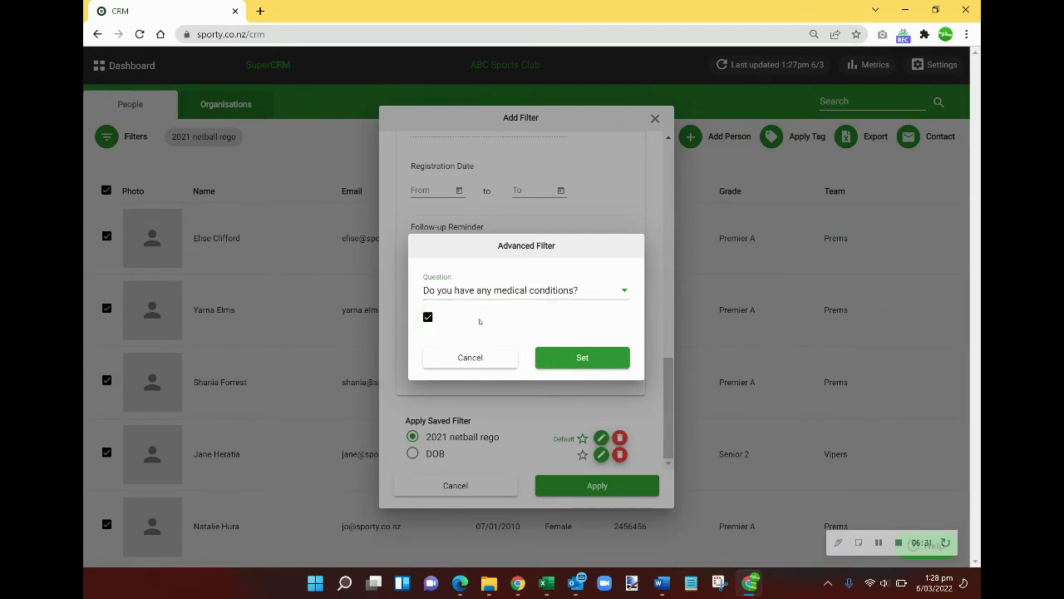
left_click(595, 358)
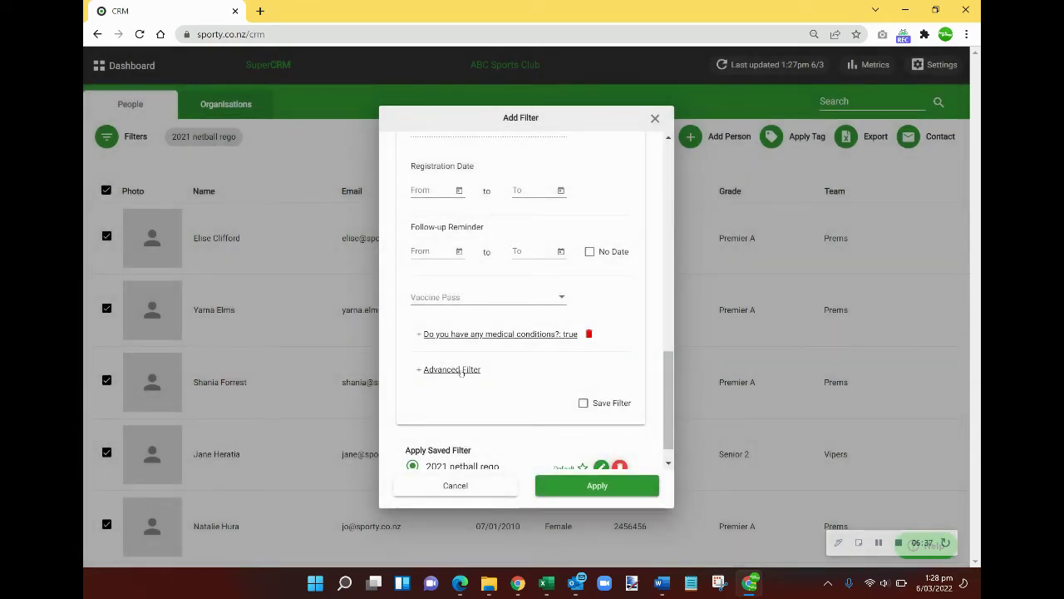
Save the new filter under the name "Medical conditions" and apply it to the people list
left_click(583, 403)
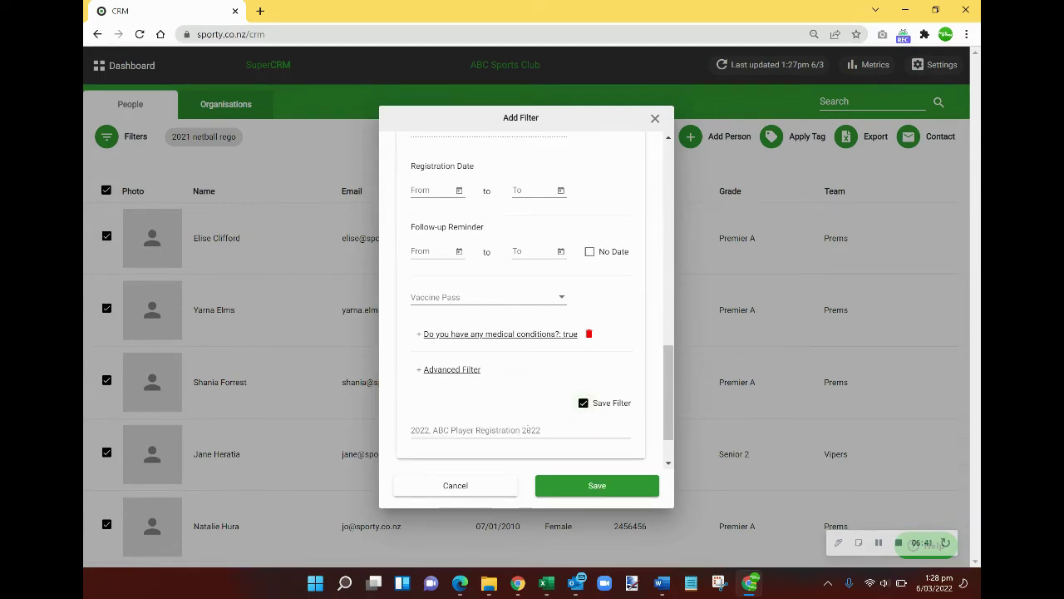
left_click(527, 427)
type("Med")
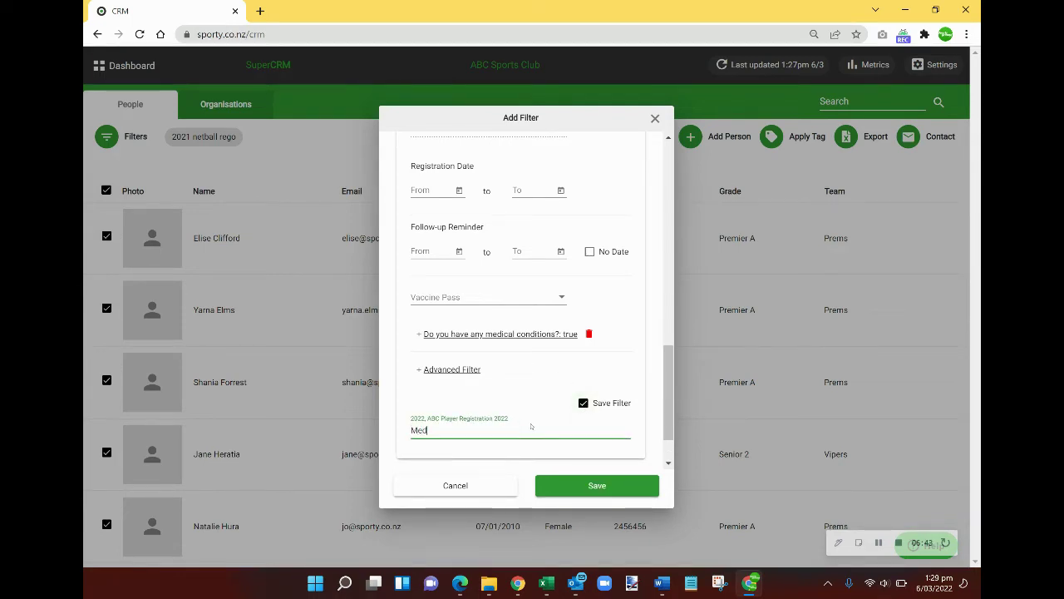
type("ical conditions")
left_click(588, 488)
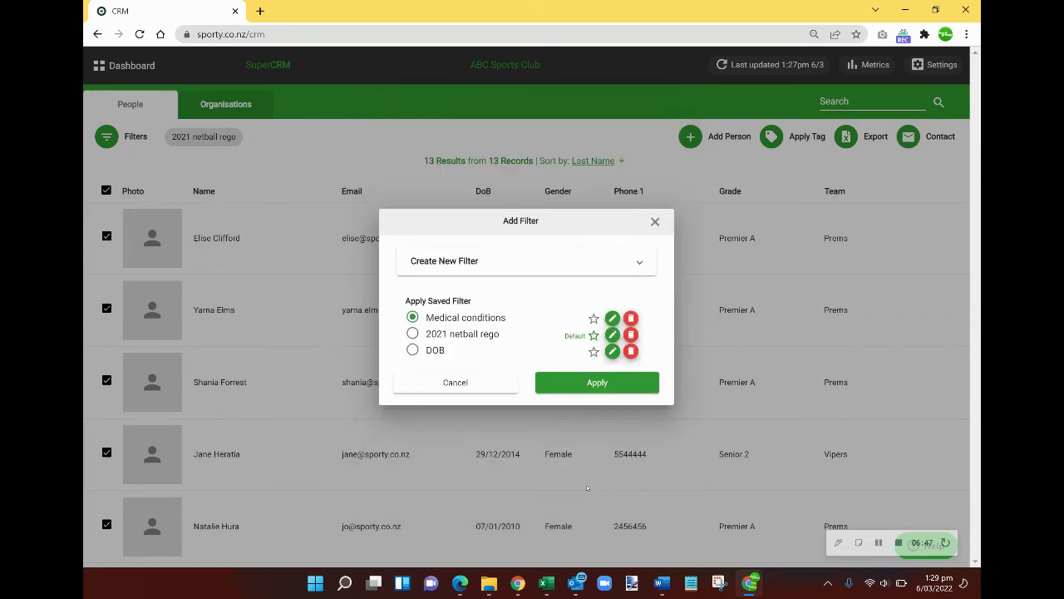
left_click(610, 381)
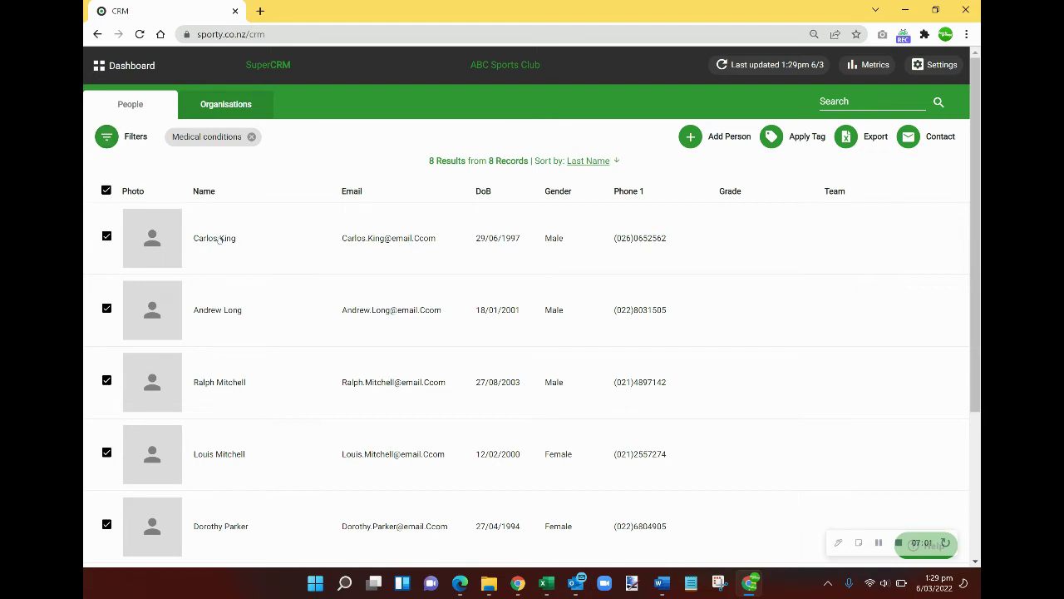
Open the first listed person's ABC Player Registration (2022) record, check the Medical section's answer, and return to the people list
left_click(219, 238)
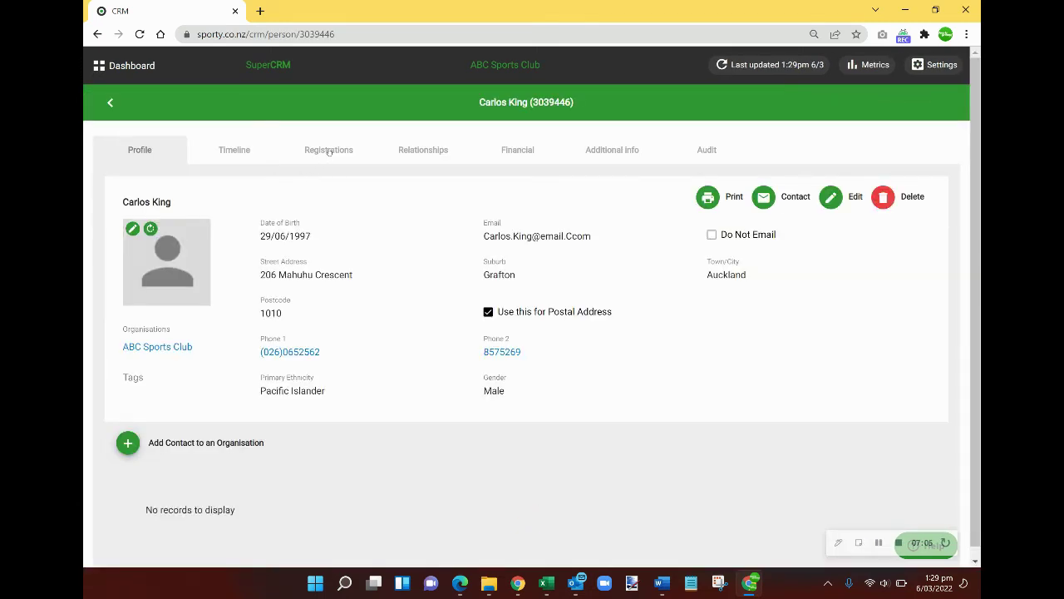
left_click(329, 152)
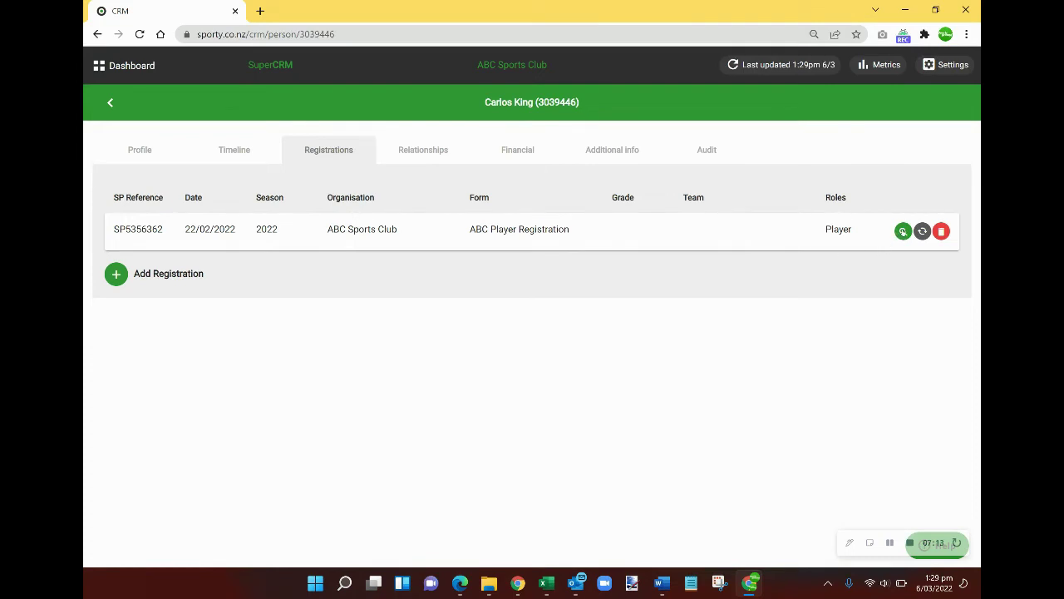
left_click(903, 232)
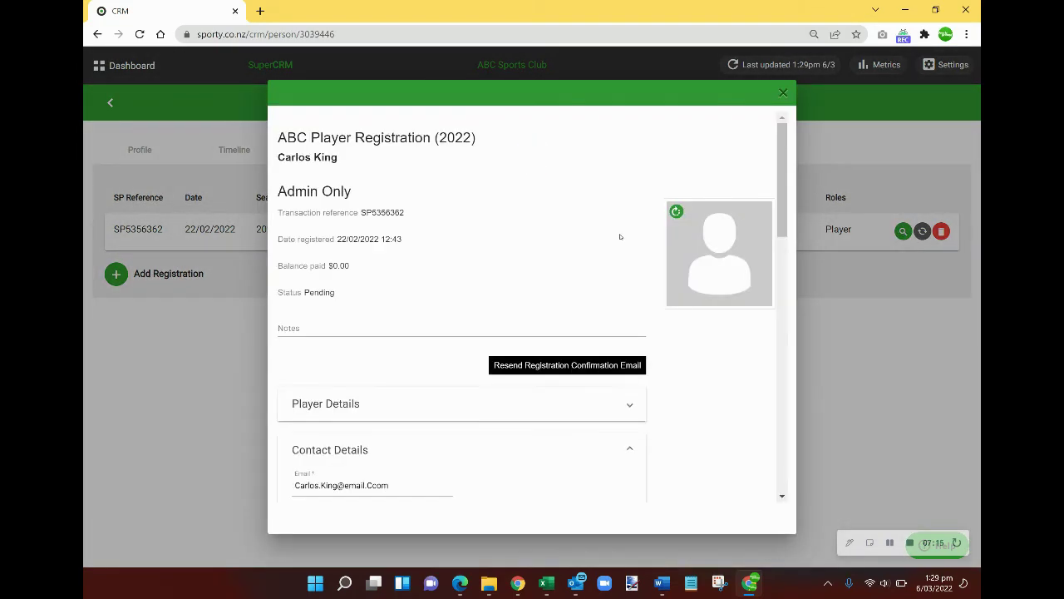
scroll(488, 304, "down", 8)
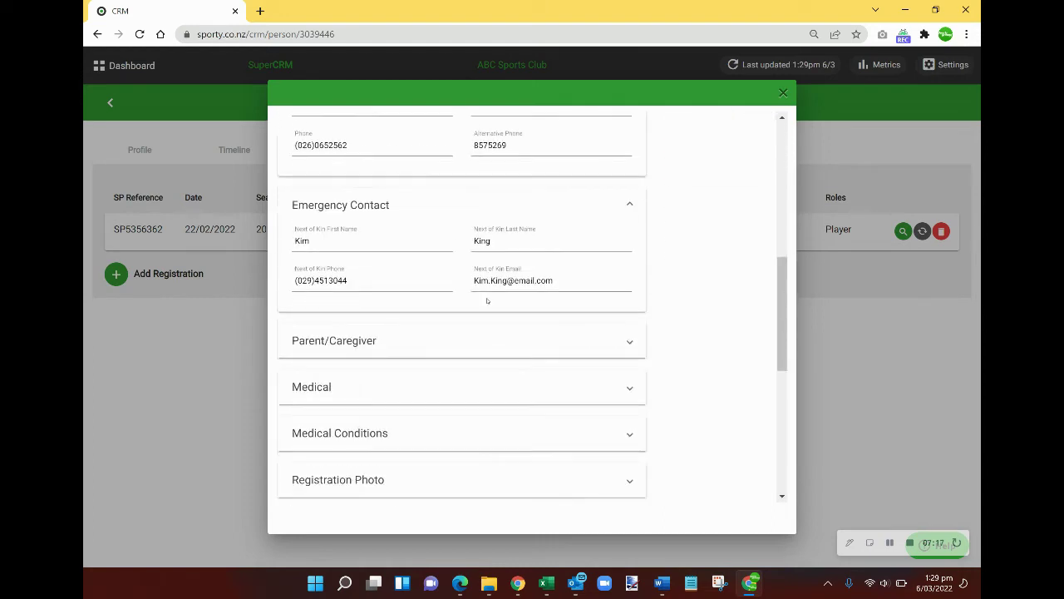
left_click(393, 324)
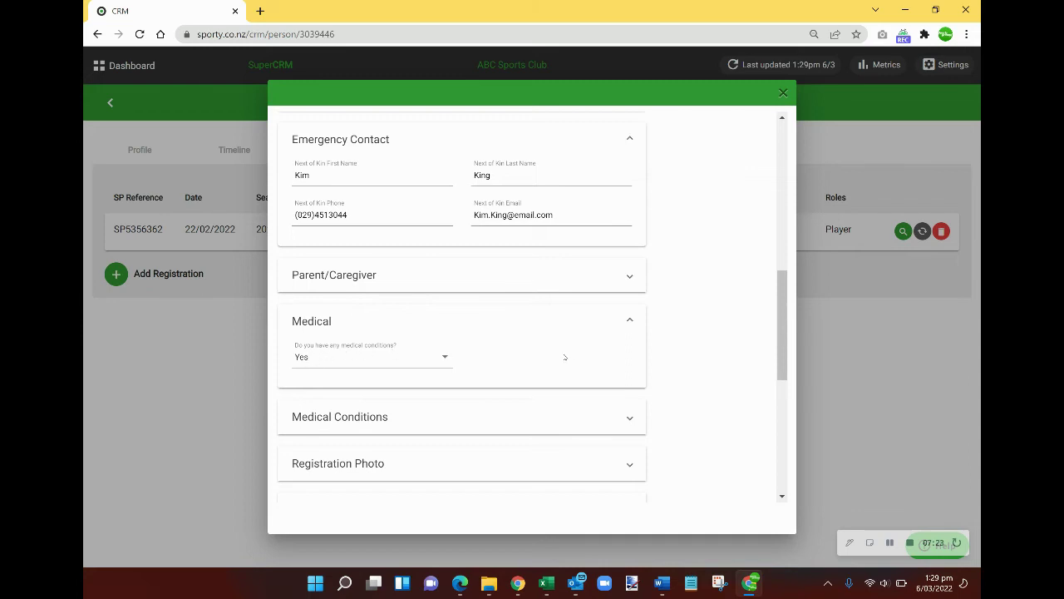
left_click(783, 93)
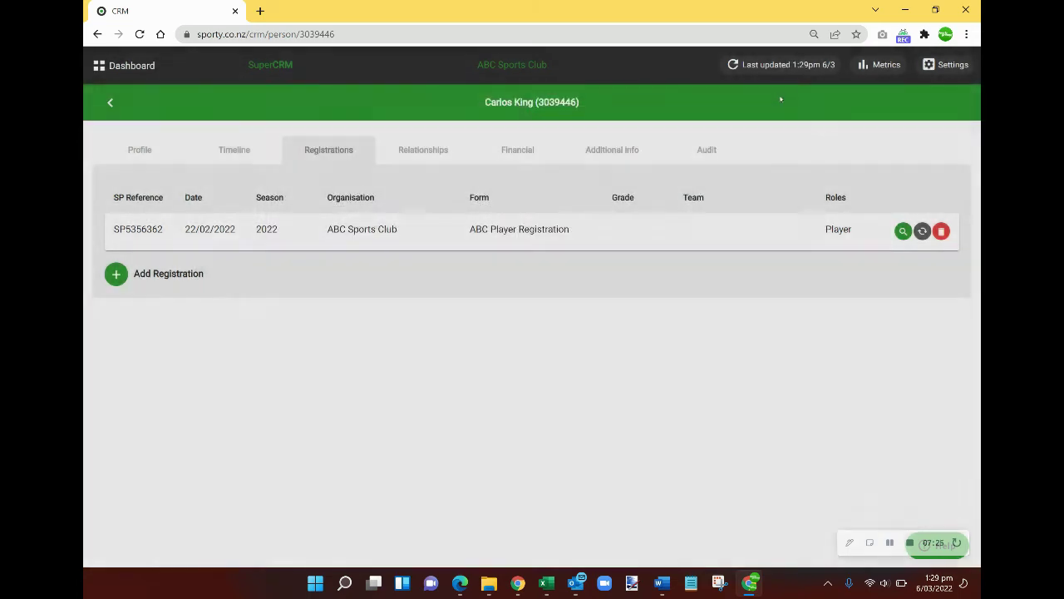
left_click(109, 103)
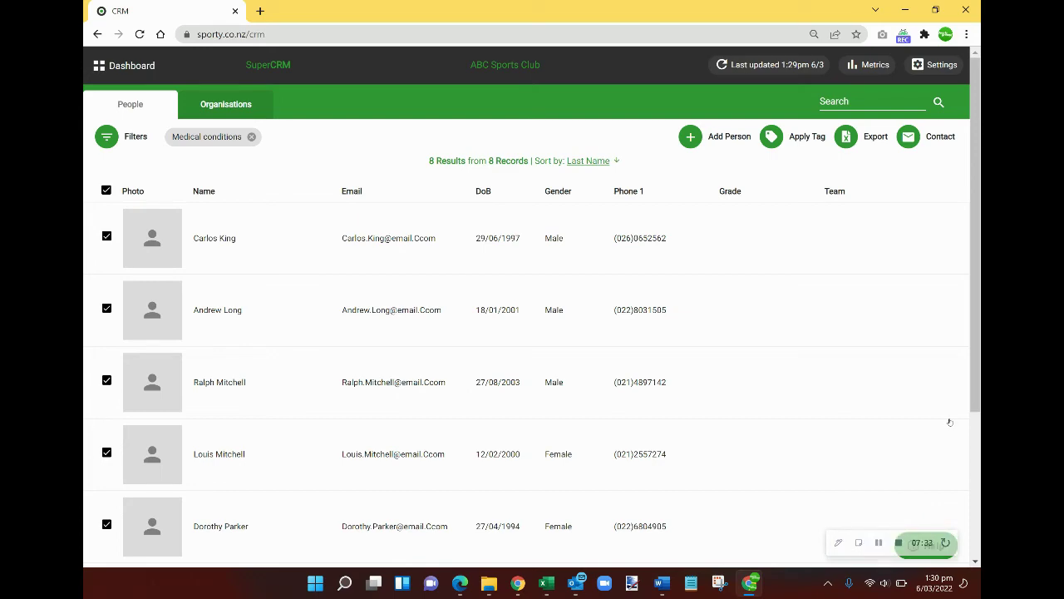
Draft an email with a link to update details for the selected people, replacing "information" in the message with "medical conditions"
left_click(909, 135)
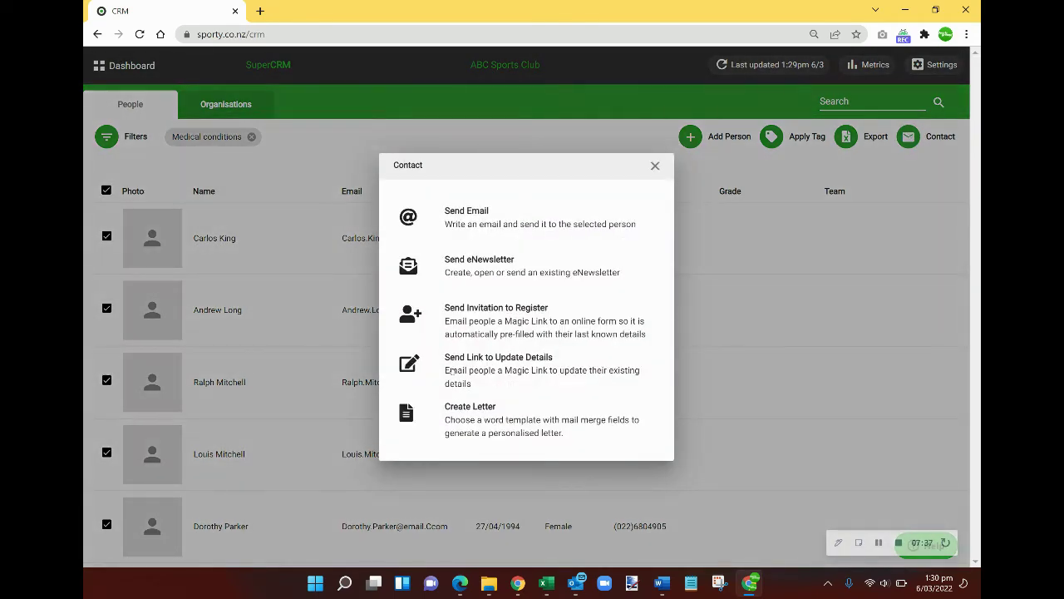
left_click(516, 365)
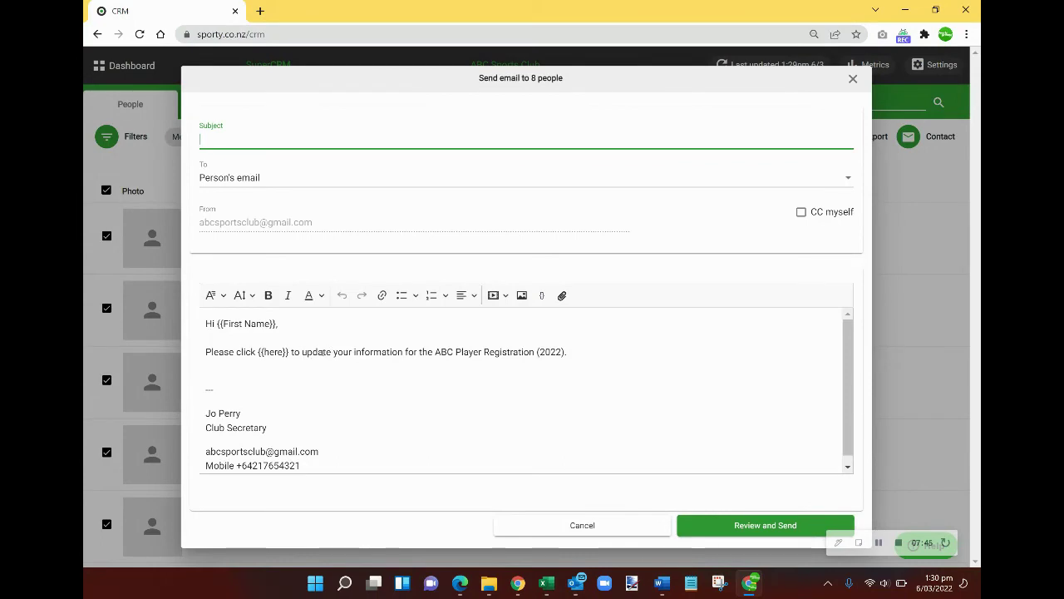
double_click(371, 352)
type("medical")
type(" condit")
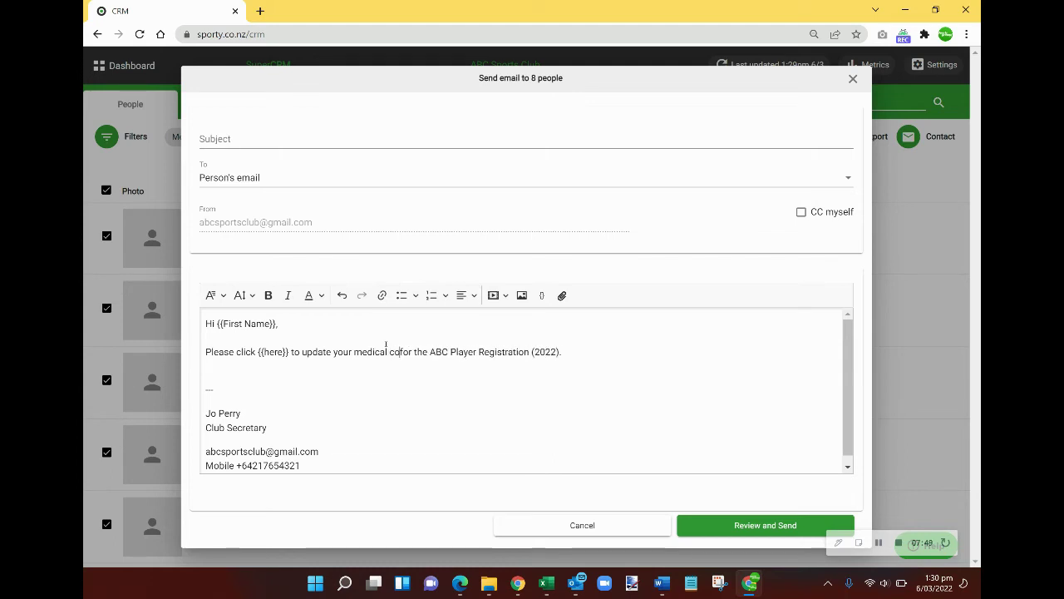
type("ions")
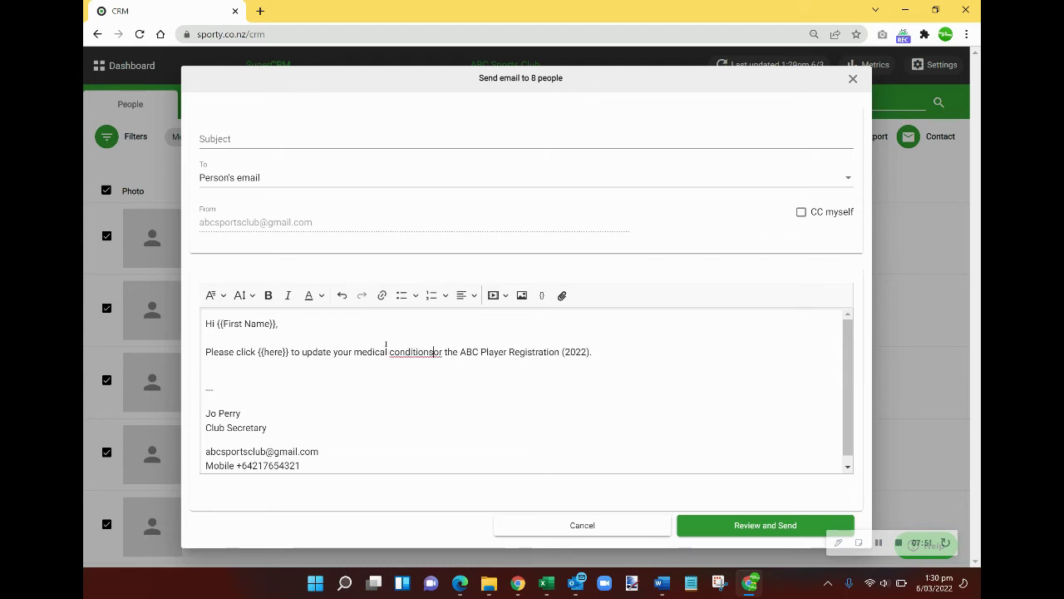
Remove the form reference after "medical conditions" in the message, end the sentence with a full stop, and discard the email draft
key("Delete")
key("Delete")
key("Delete")
key("Delete")
key("Delete")
key("Delete")
key("Delete")
key("Delete")
key("Delete")
key("Delete")
key("Delete")
key("Delete")
key("Delete")
key("Delete")
key("Delete")
key("Delete")
key("Delete")
key("Delete")
key("Delete")
key("Delete")
key("Delete")
key("Delete")
key("Delete")
key("Delete")
key("Delete")
key("Delete")
key("Delete")
key("Delete")
key("Delete")
key("Delete")
key("Delete")
key("Delete")
key("Delete")
key("Delete")
key("Delete")
key("Delete")
key("Delete")
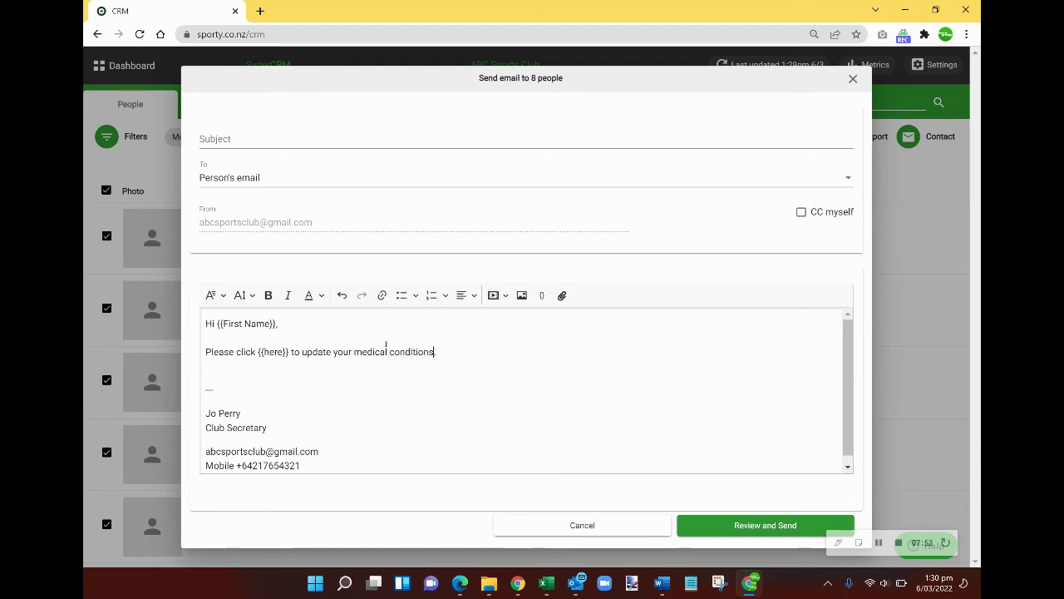
type(".")
scroll(301, 443, "down", 1)
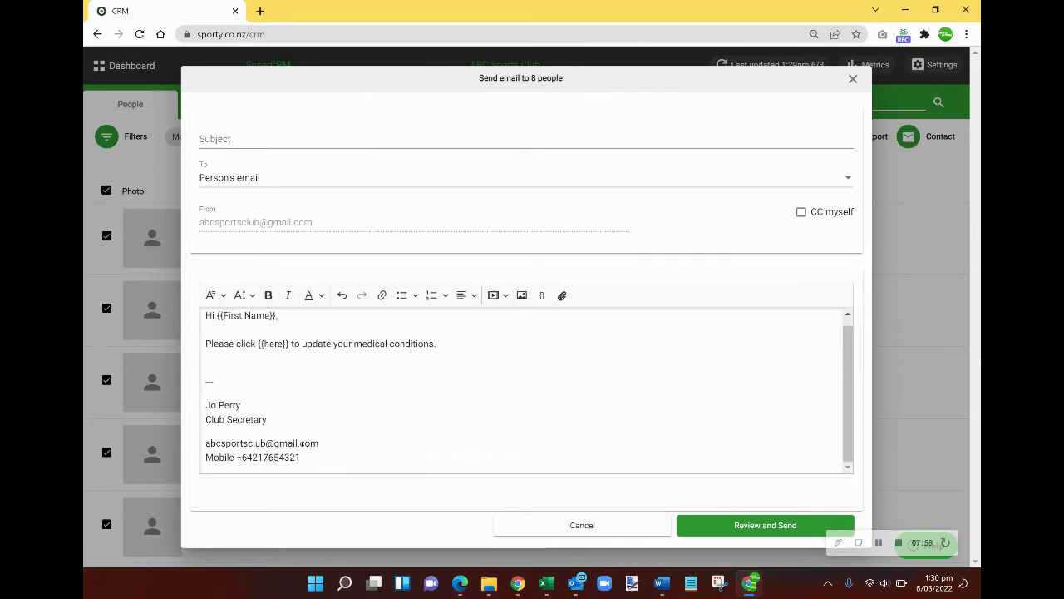
left_click(601, 526)
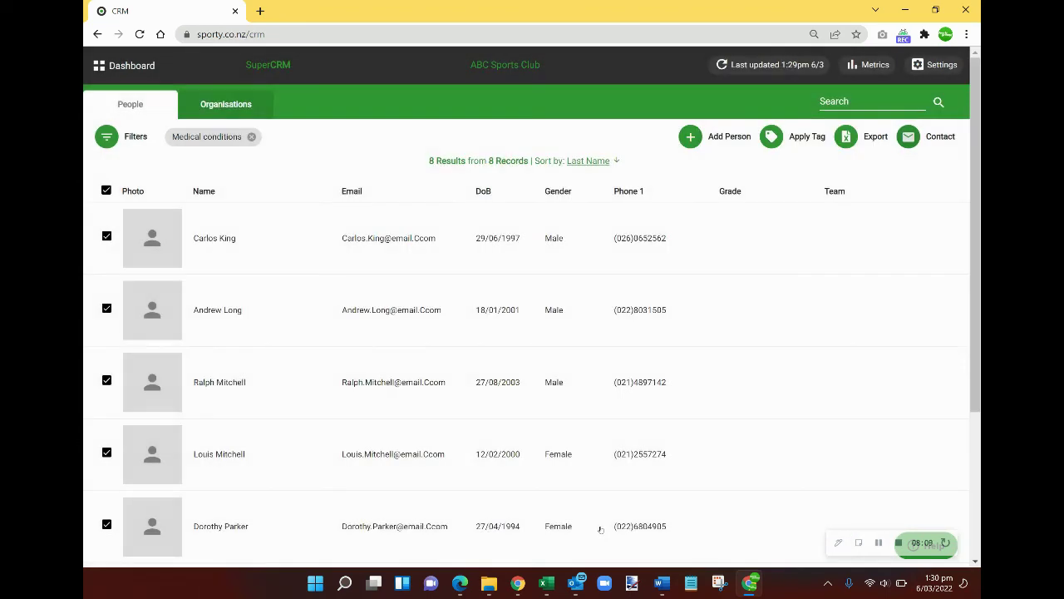
Go to the signed-in administrator's account details and examine the SuperCRM email signature
left_click(142, 71)
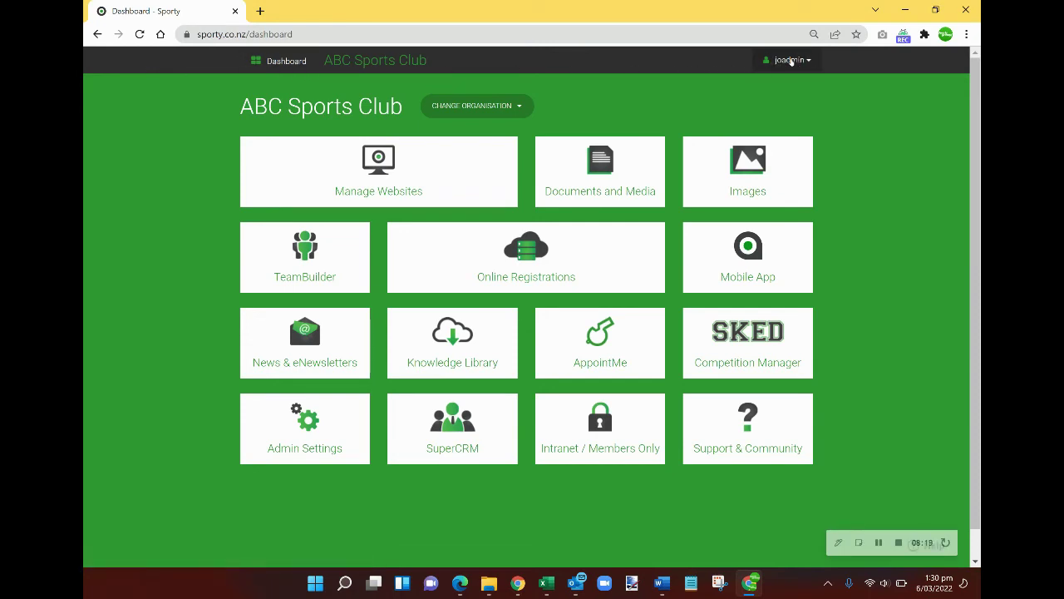
left_click(792, 60)
left_click(778, 83)
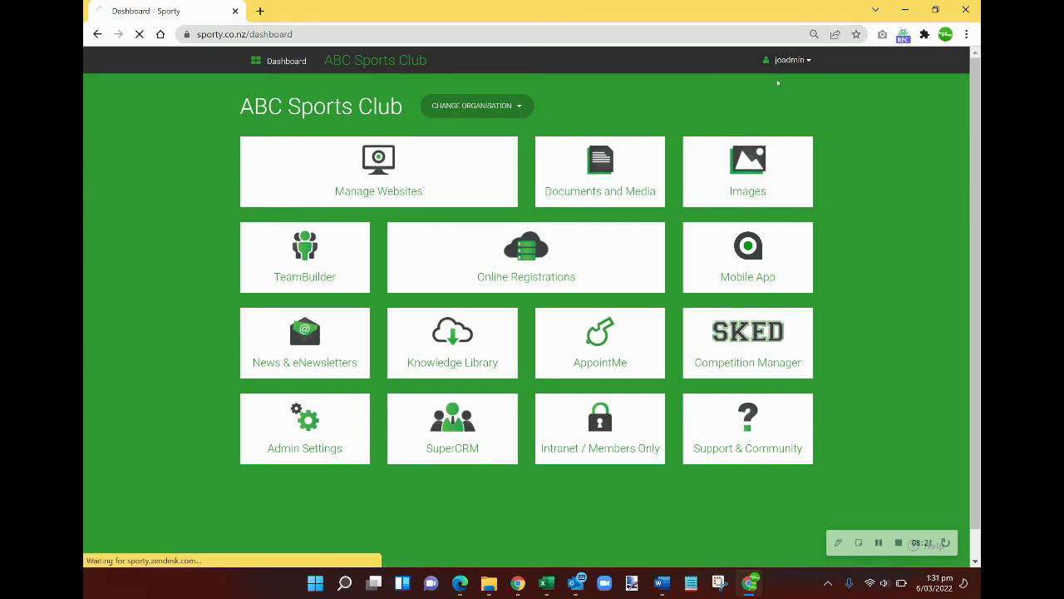
scroll(232, 268, "down", 1)
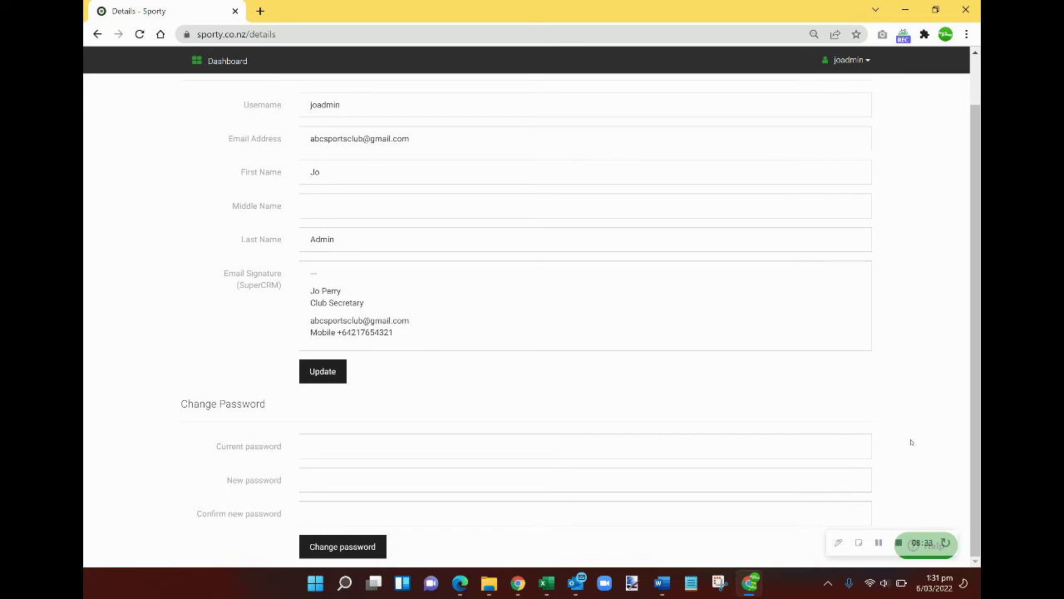
left_click(880, 542)
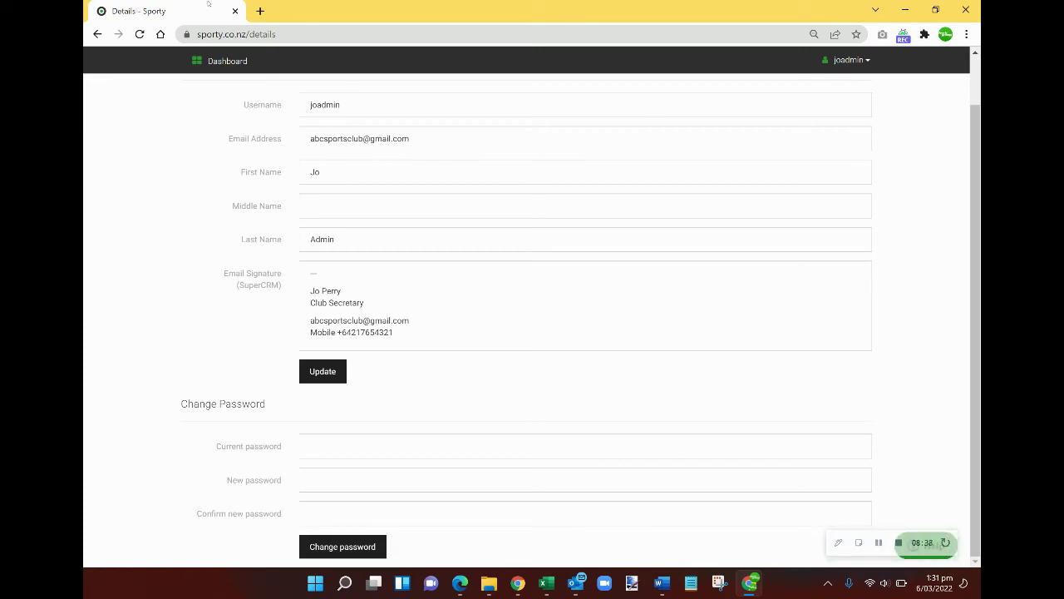
In the online registrations' 2022 folder, open ABC Player Registration (2022) and make the seventh listed registration Active
left_click(238, 59)
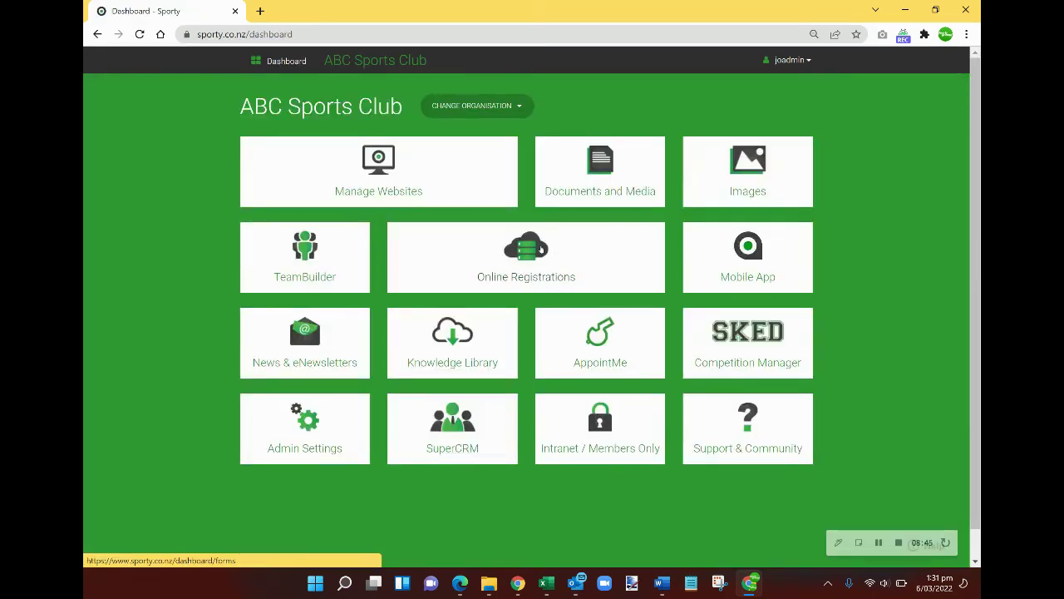
left_click(533, 251)
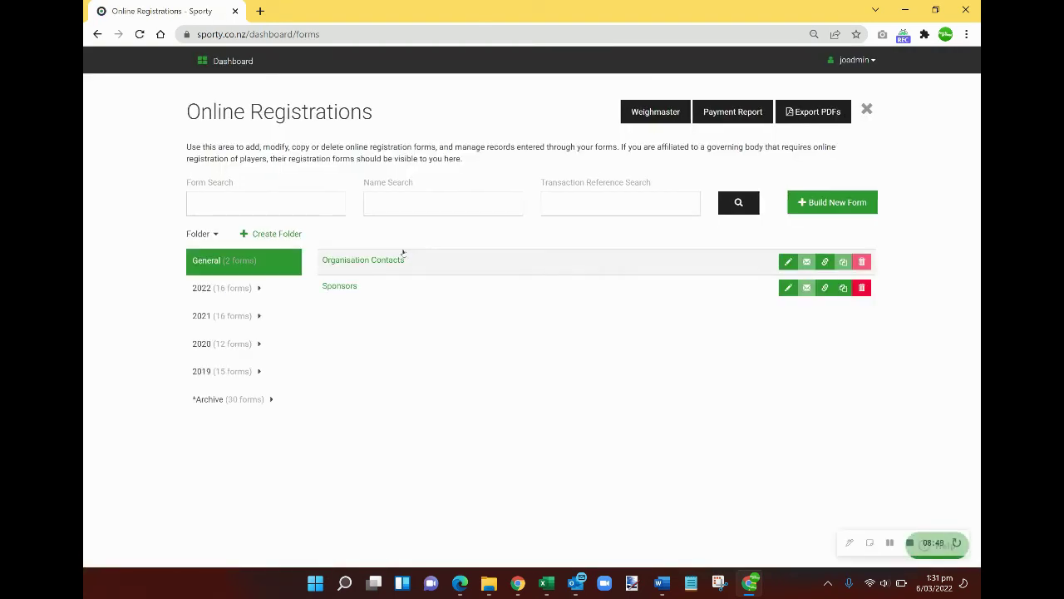
left_click(200, 289)
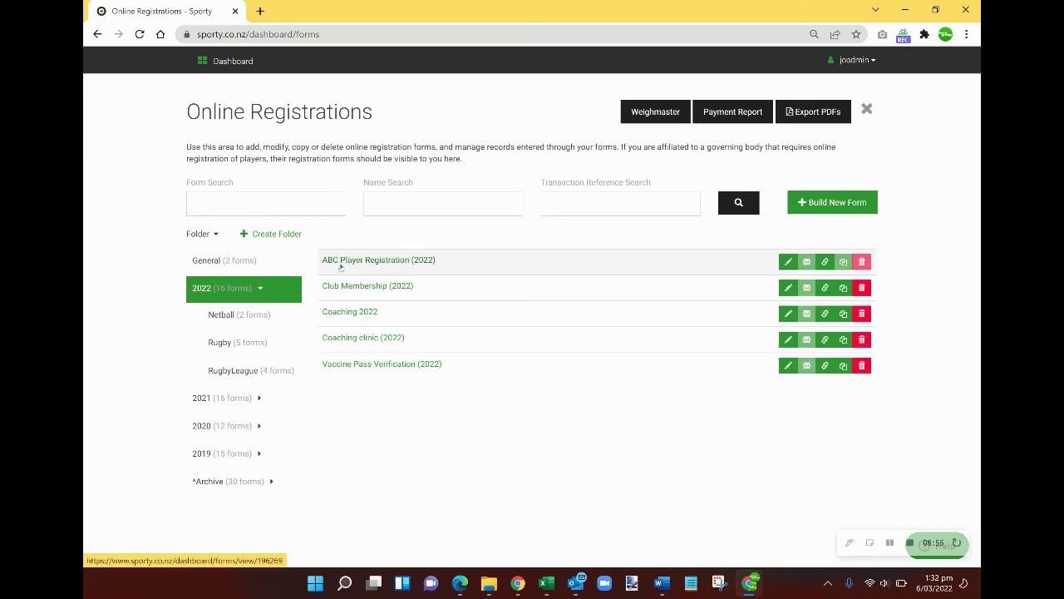
left_click(380, 261)
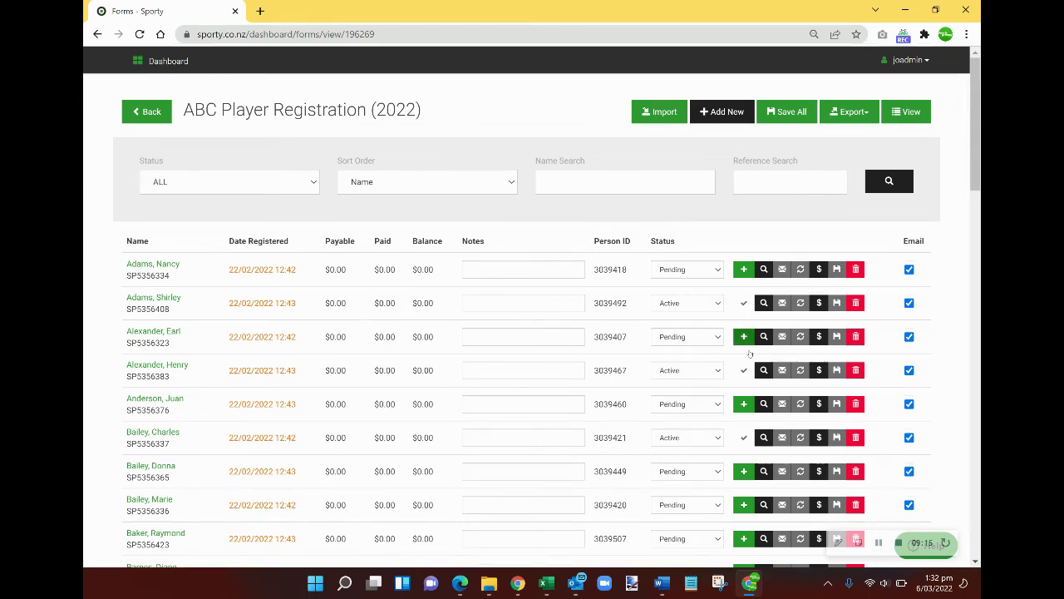
left_click(743, 472)
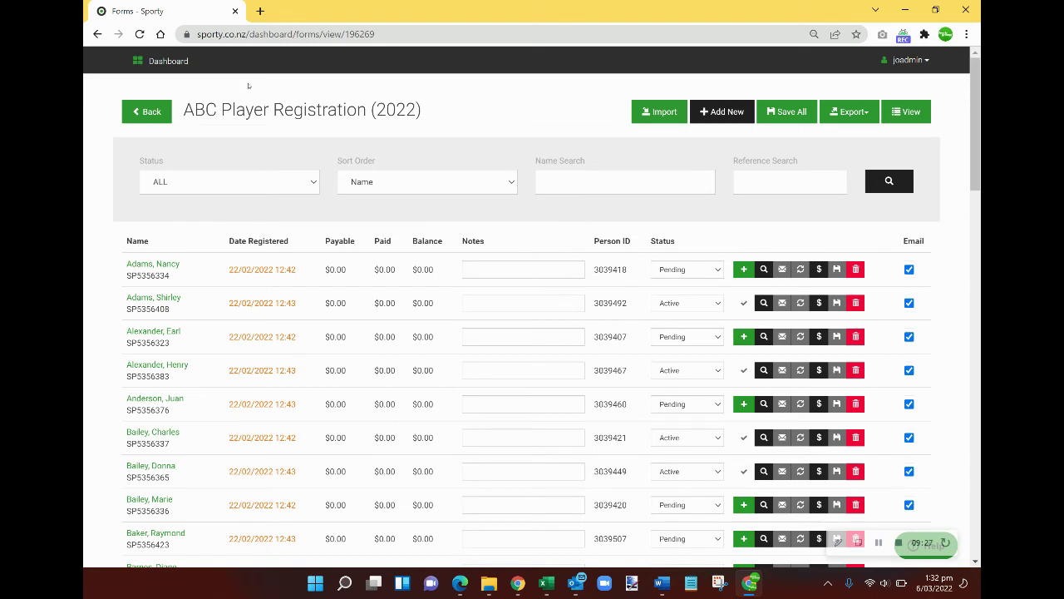
Return to SuperCRM and start a new people filter with the season set to 2022
left_click(167, 60)
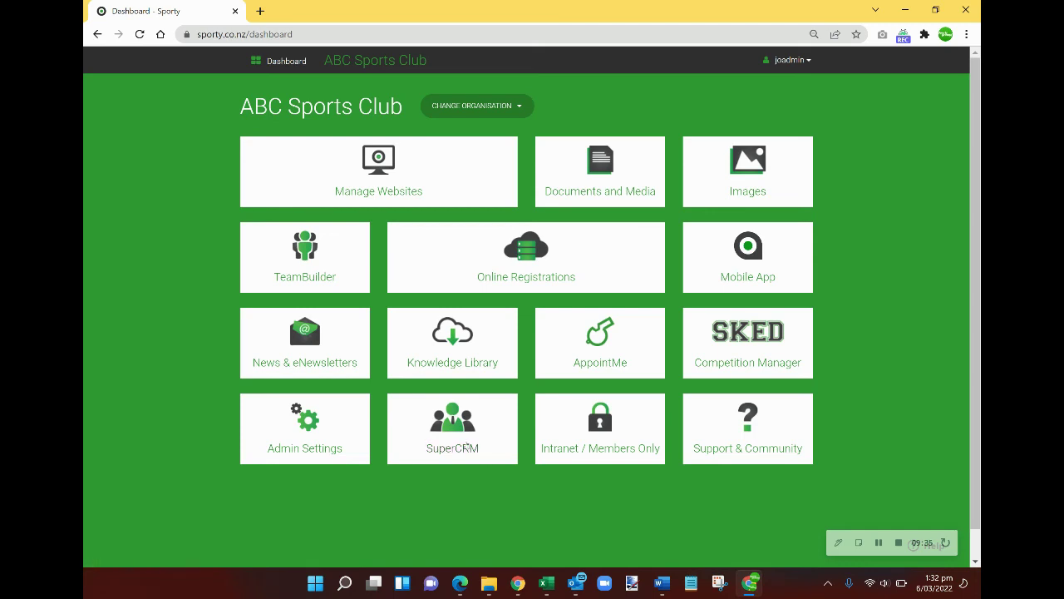
left_click(456, 424)
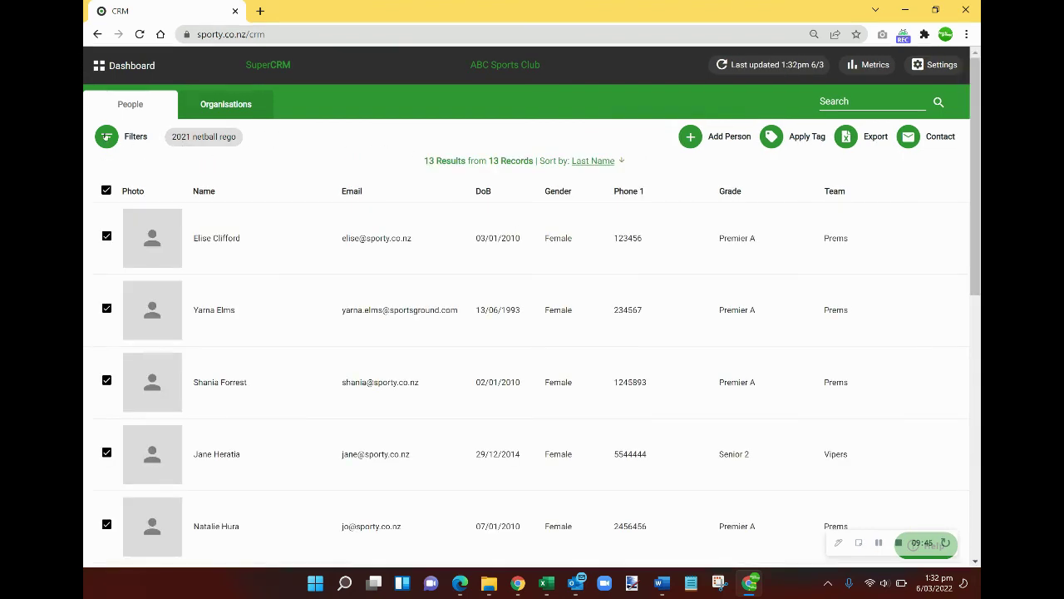
left_click(105, 137)
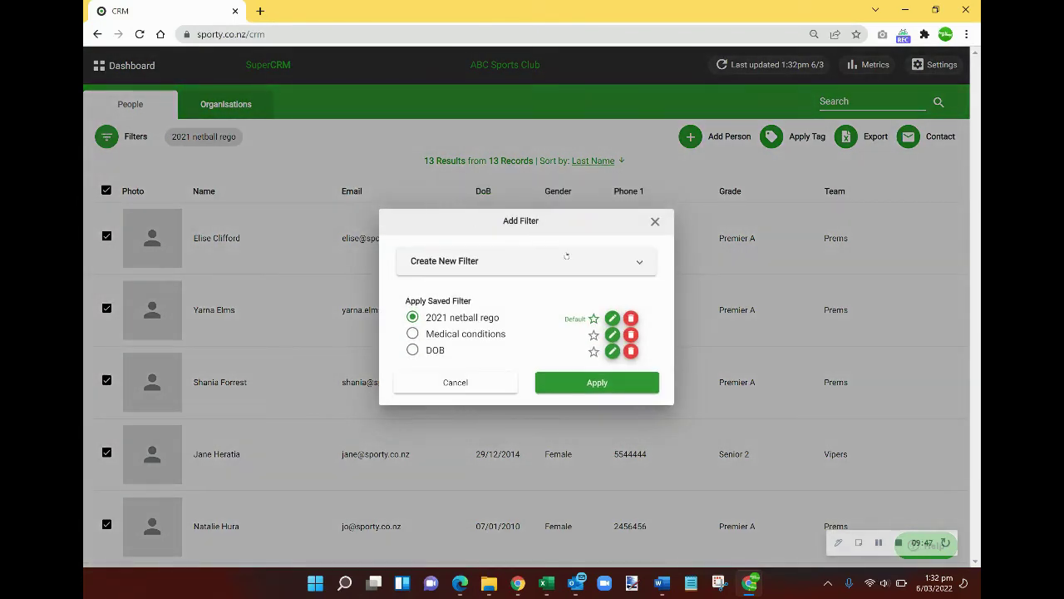
left_click(537, 263)
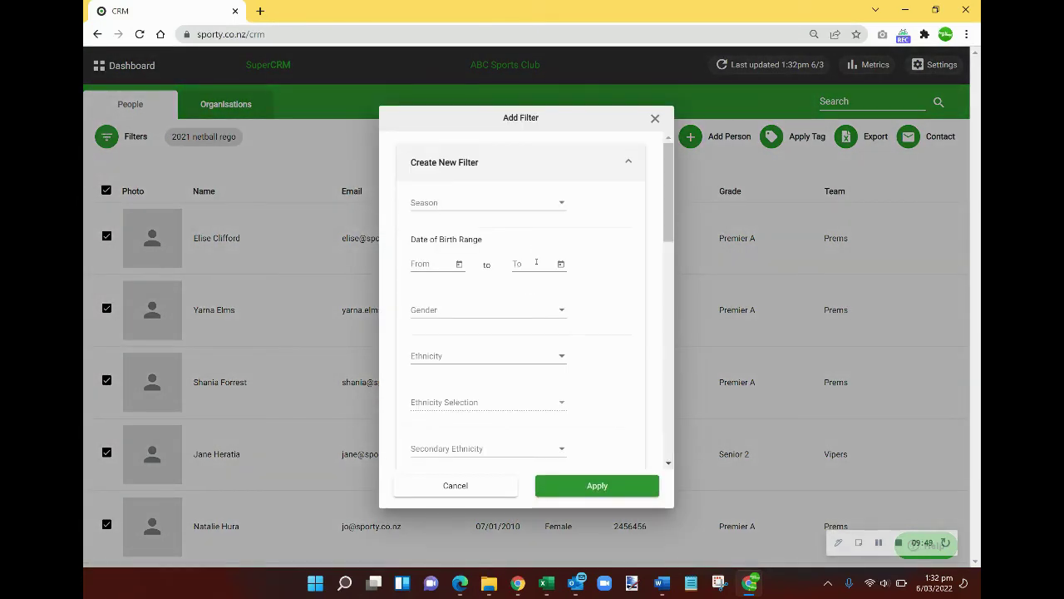
left_click(461, 204)
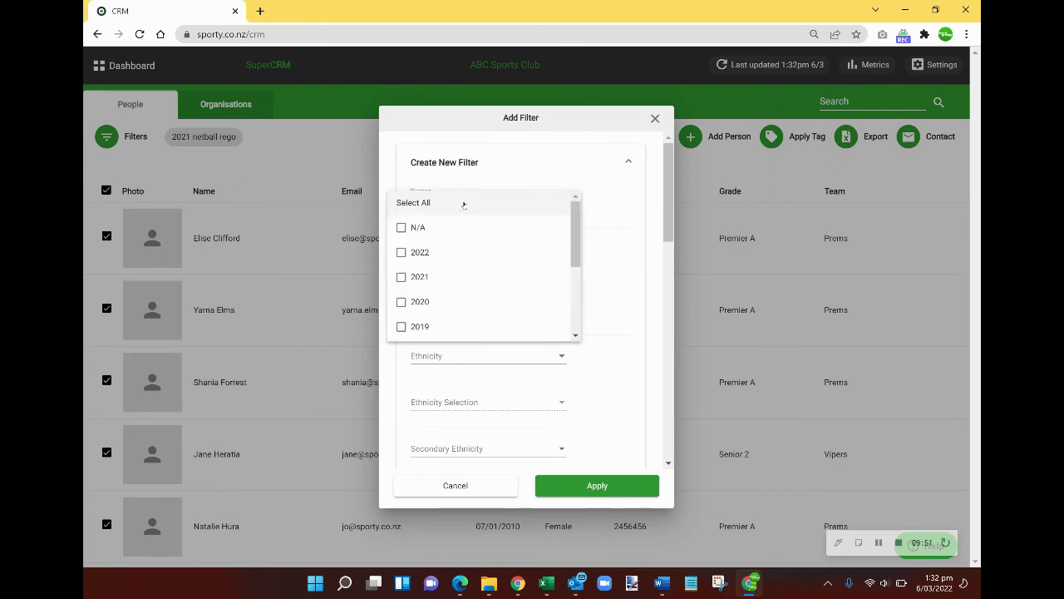
left_click(426, 252)
left_click(656, 265)
scroll(518, 292, "down", 5)
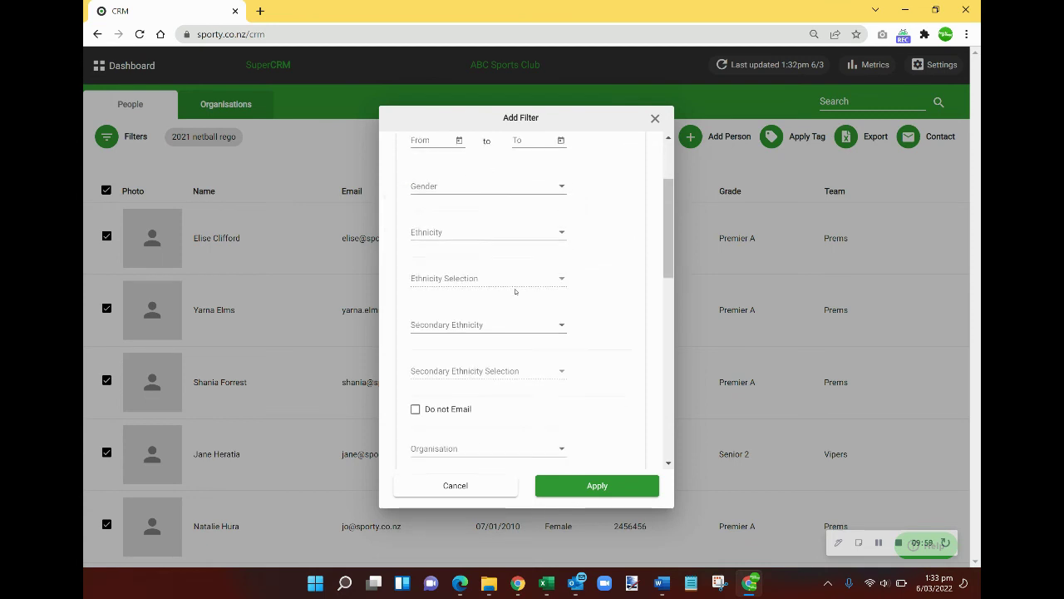
Limit the new filter to the organisation form ABC Player Registration 2022 and the status Pending
left_click(482, 291)
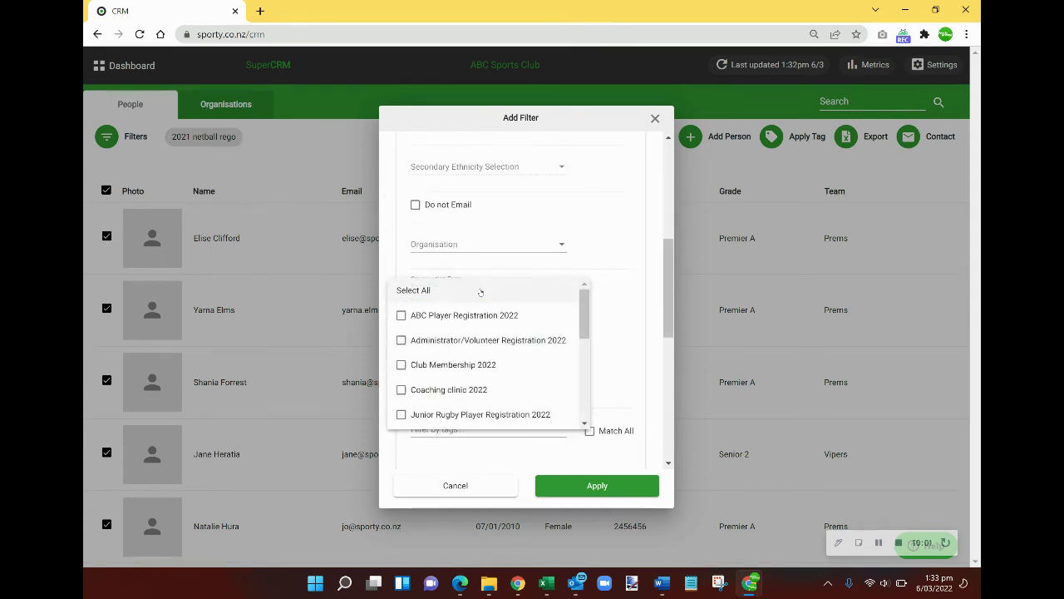
left_click(457, 315)
left_click(648, 327)
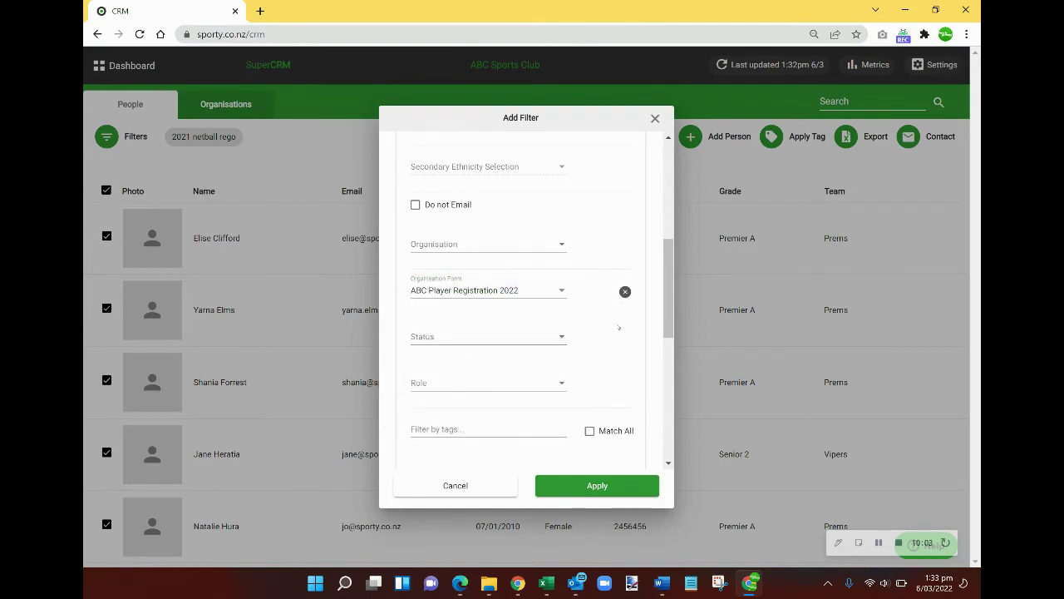
left_click(459, 339)
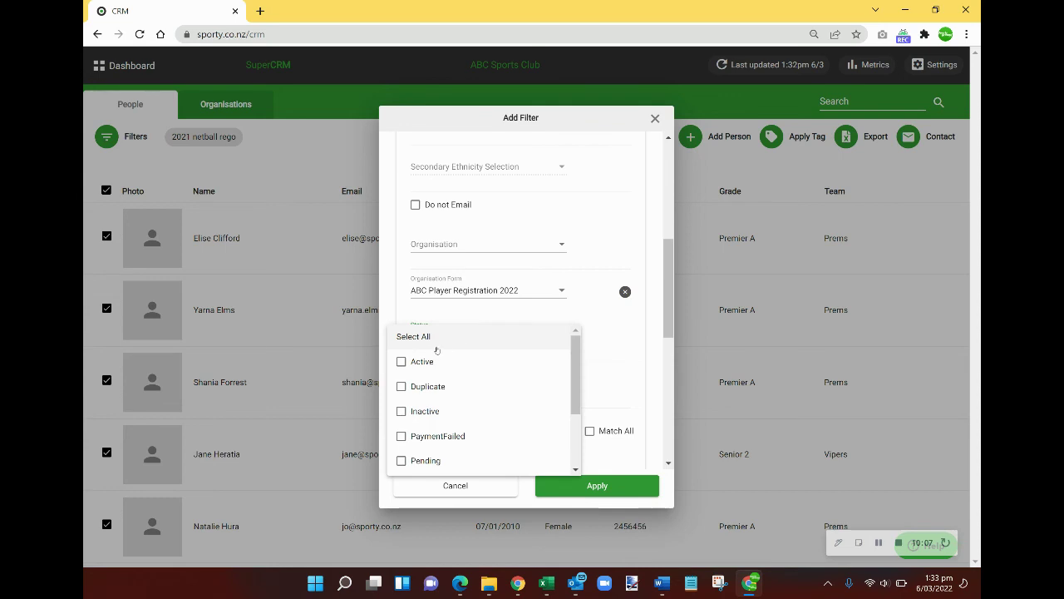
left_click(401, 461)
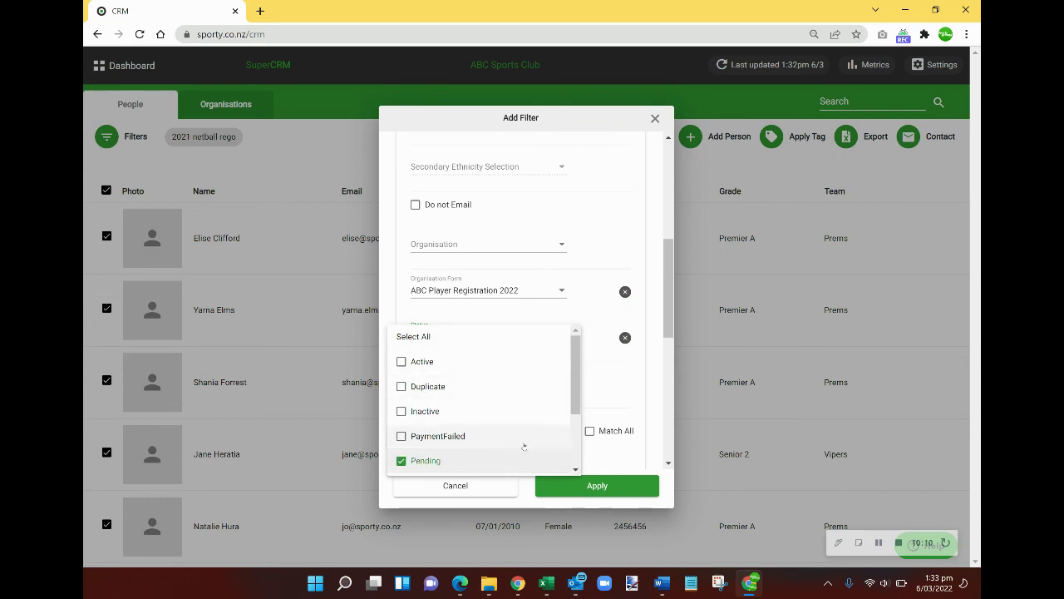
left_click(655, 396)
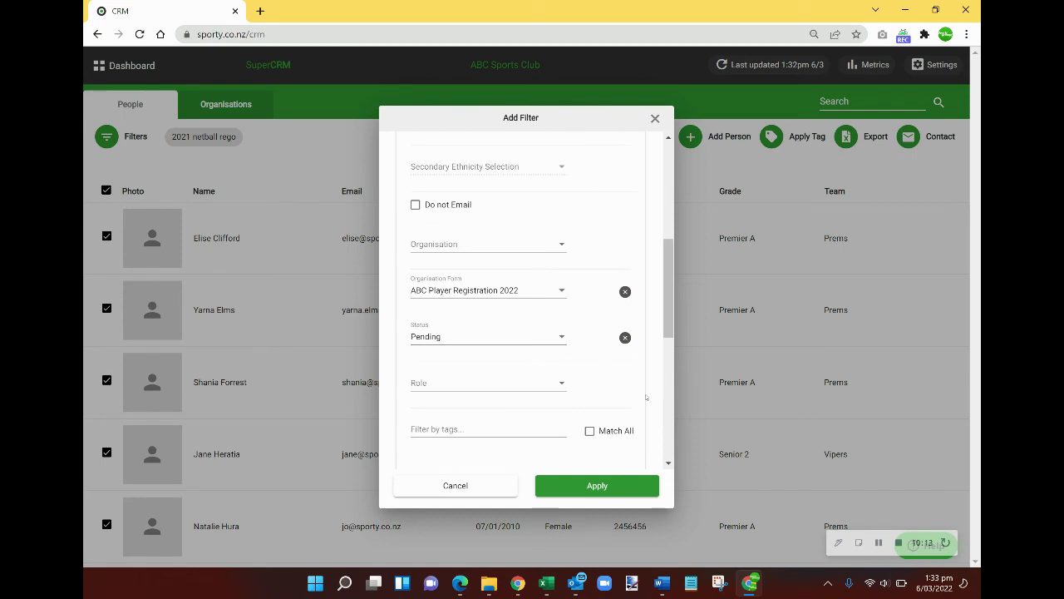
scroll(650, 399, "down", 10)
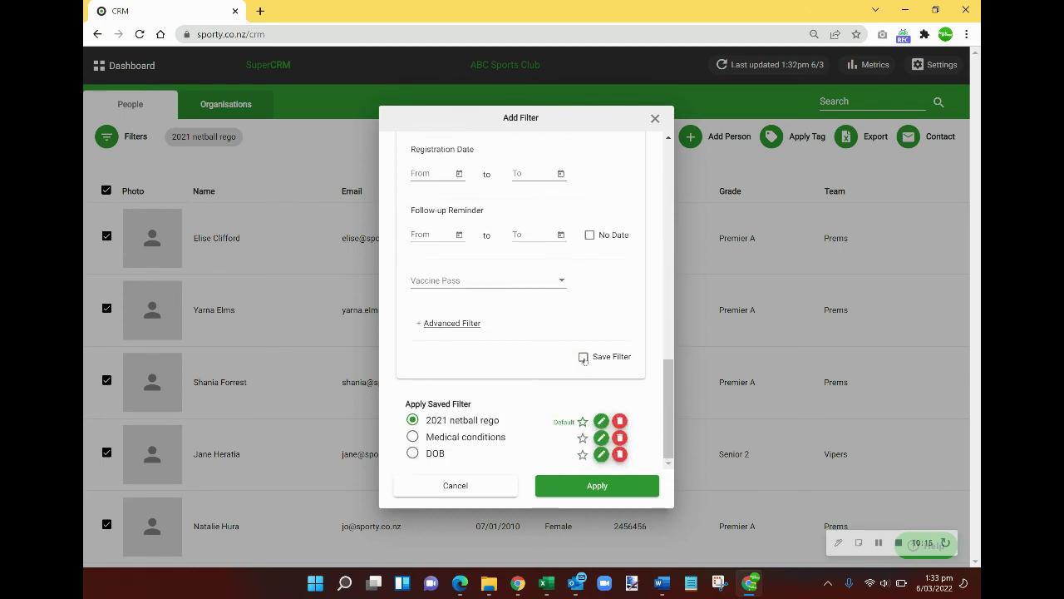
Save the new filter under the name Pending and apply it to the people list
left_click(584, 358)
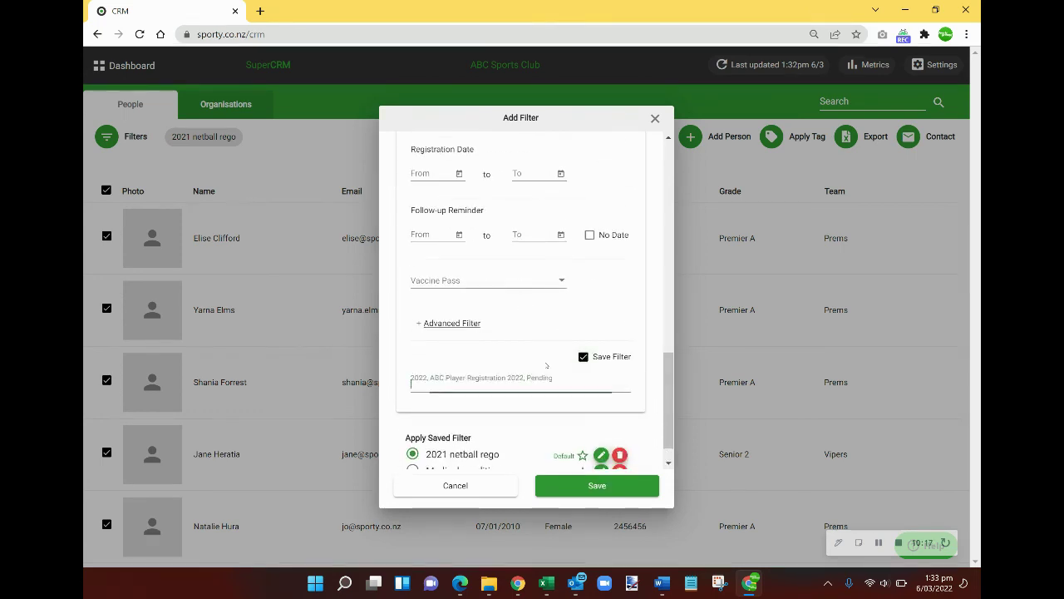
type("Pending")
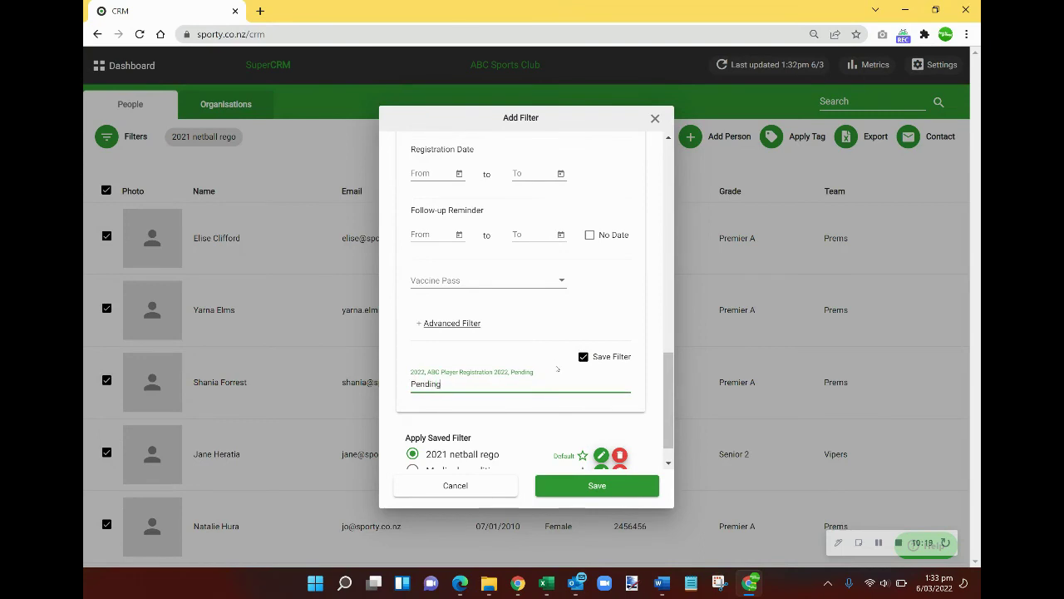
left_click(606, 487)
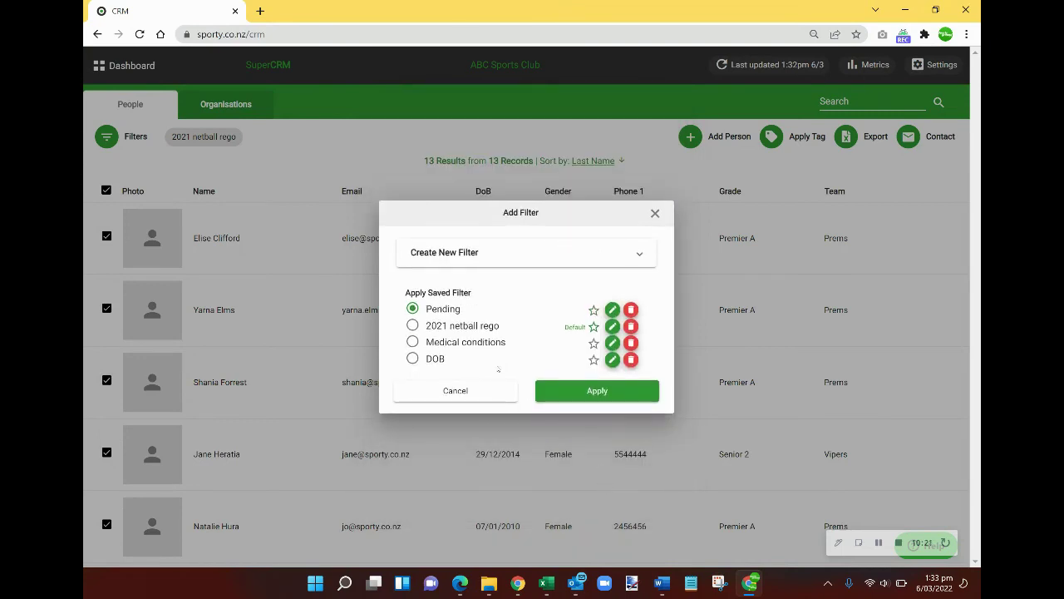
left_click(571, 400)
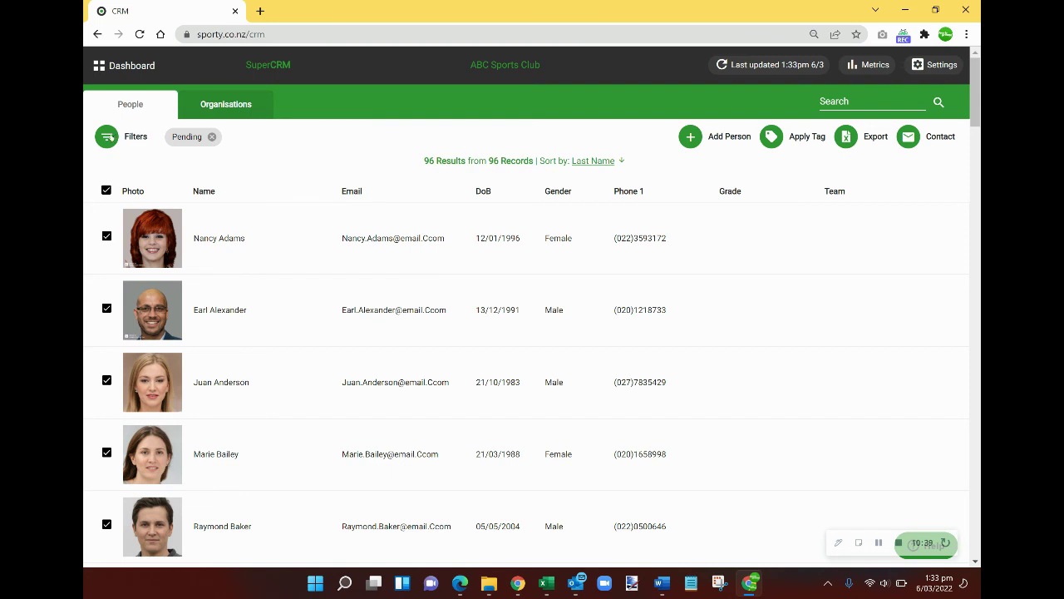
Start another new people filter and set its Vaccine Pass criterion to Verified
left_click(106, 137)
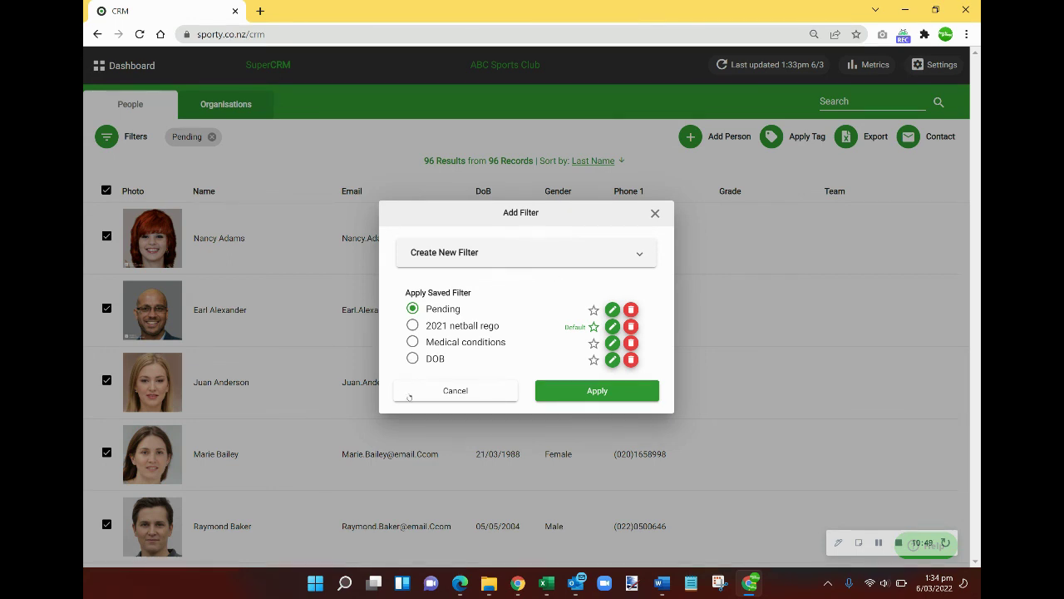
left_click(524, 261)
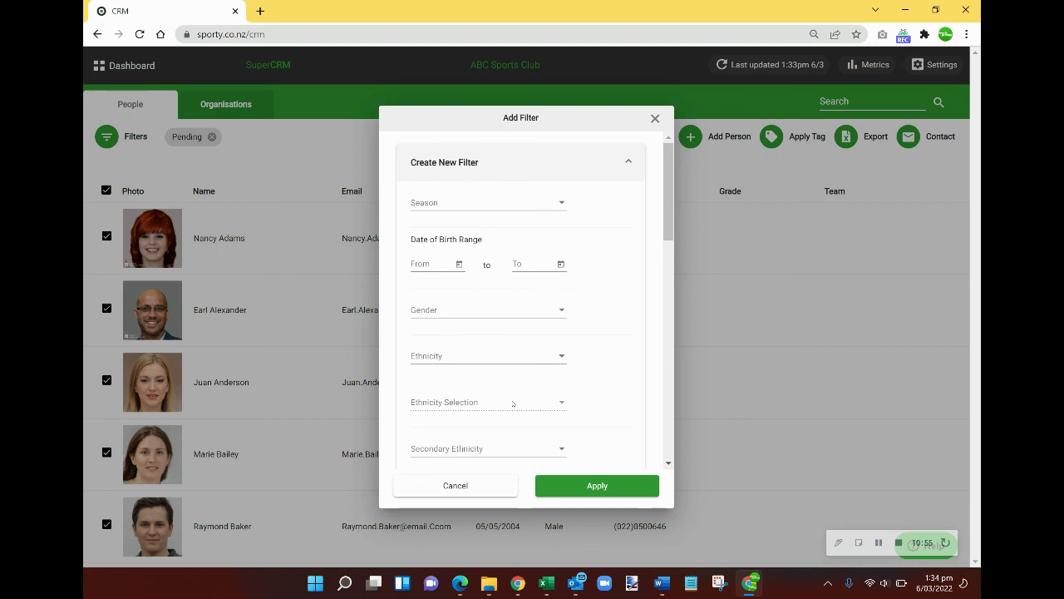
scroll(518, 405, "down", 5)
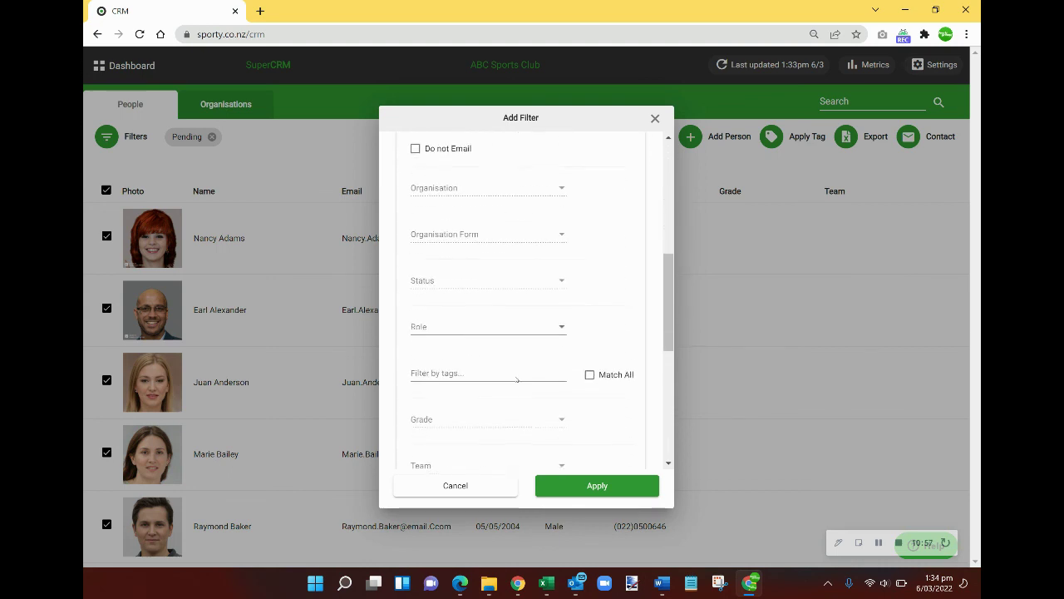
scroll(507, 368, "down", 3)
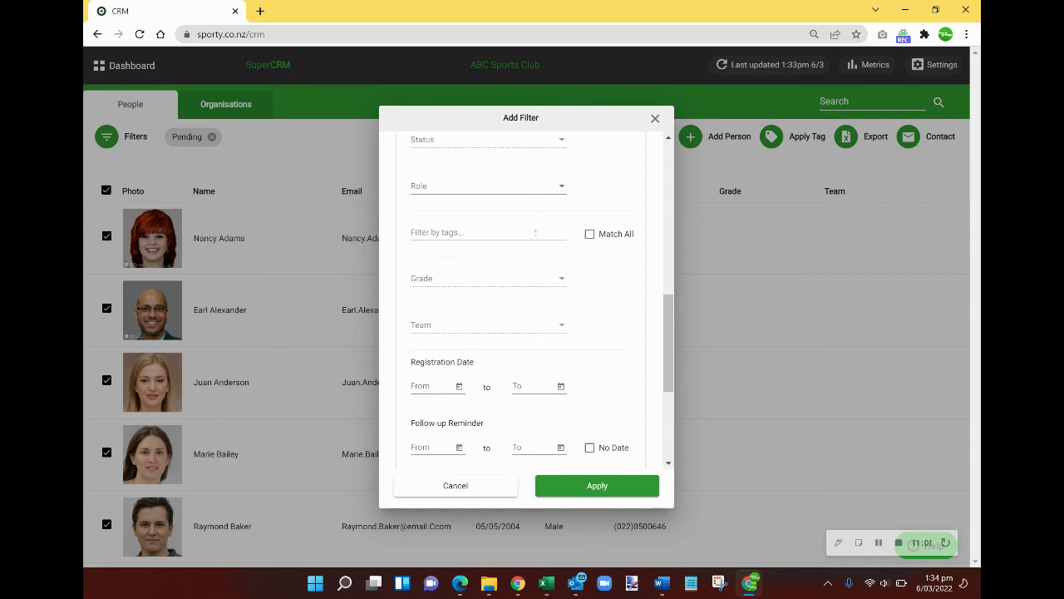
scroll(612, 275, "down", 3)
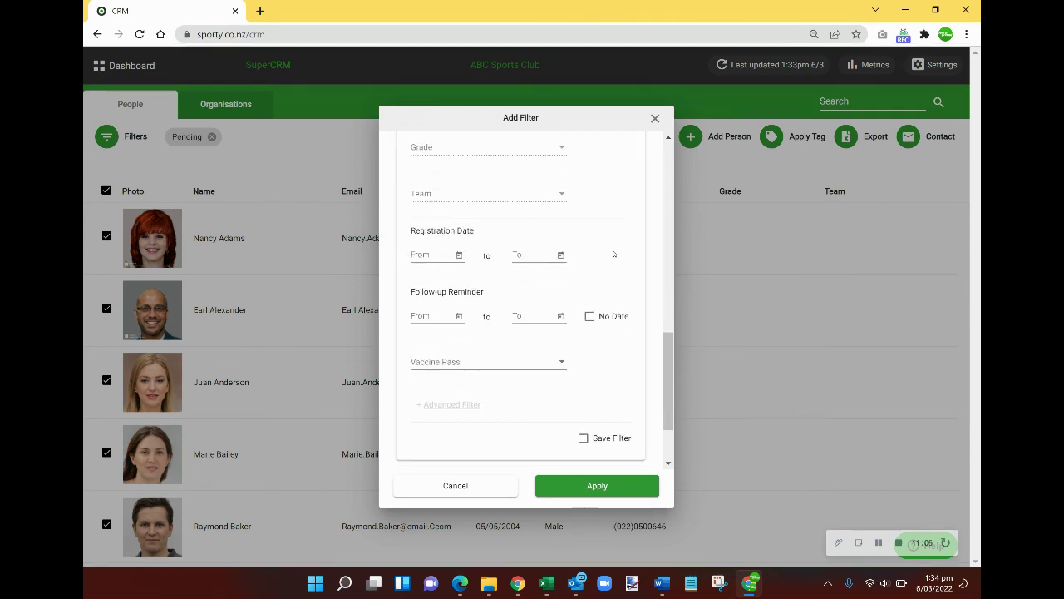
scroll(613, 254, "down", 3)
left_click(508, 266)
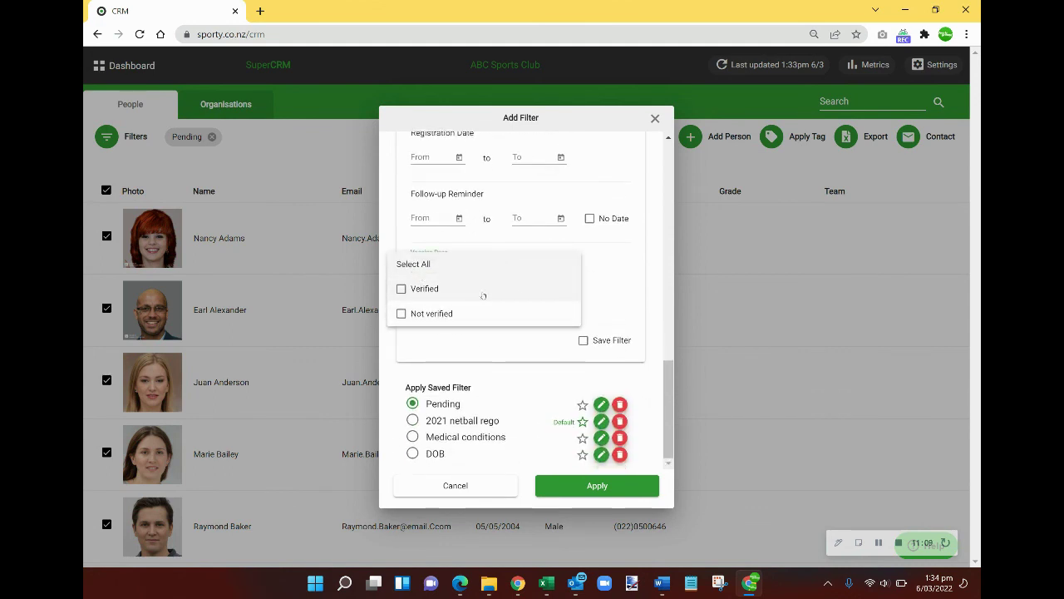
left_click(591, 275)
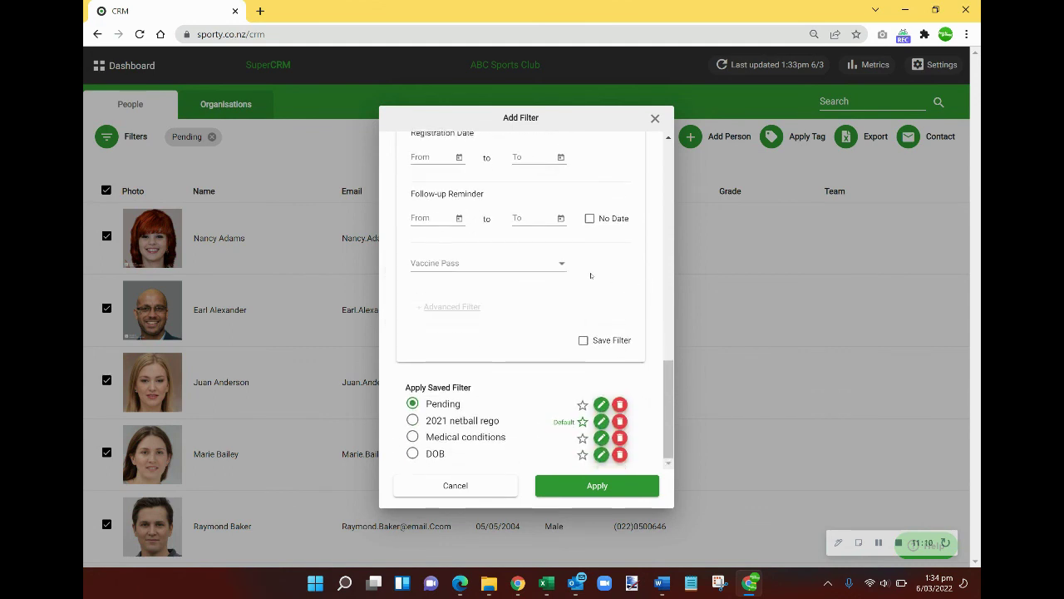
left_click(459, 265)
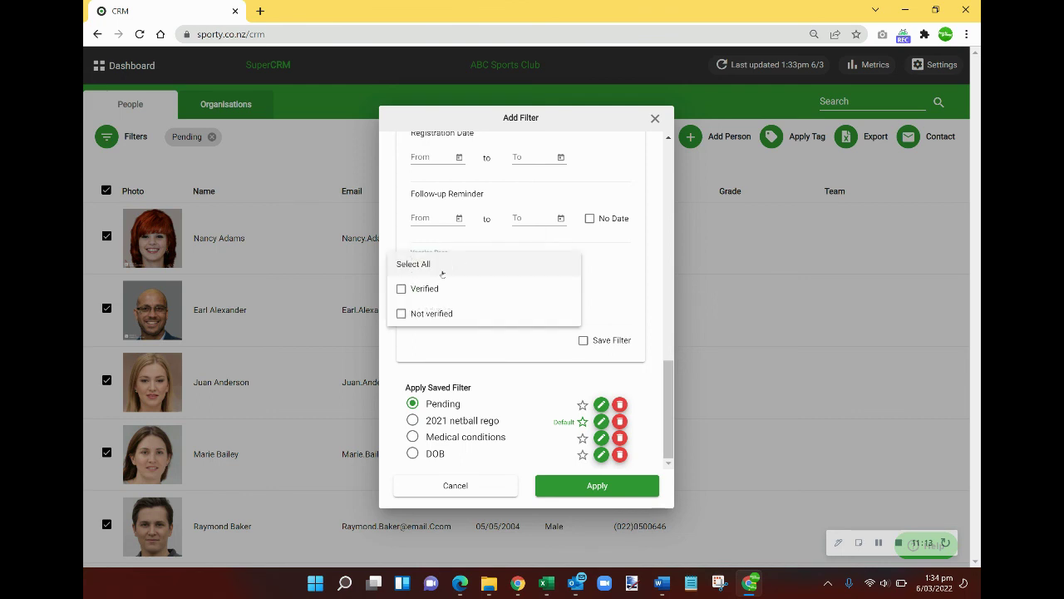
left_click(401, 289)
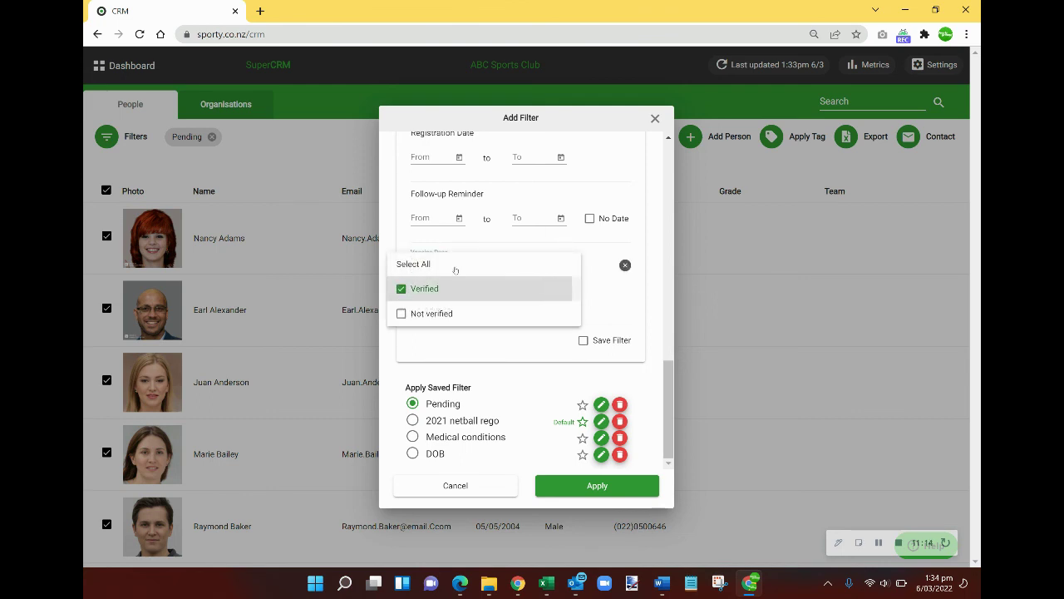
left_click(655, 305)
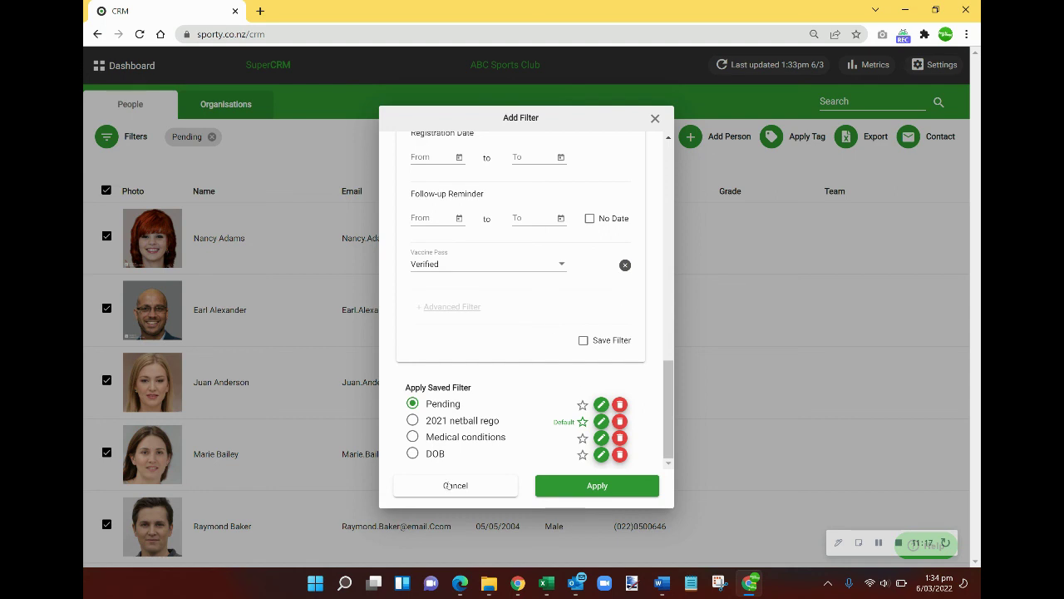
Delete the saved DOB filter and leave the filter dialog without applying another filter
left_click(619, 454)
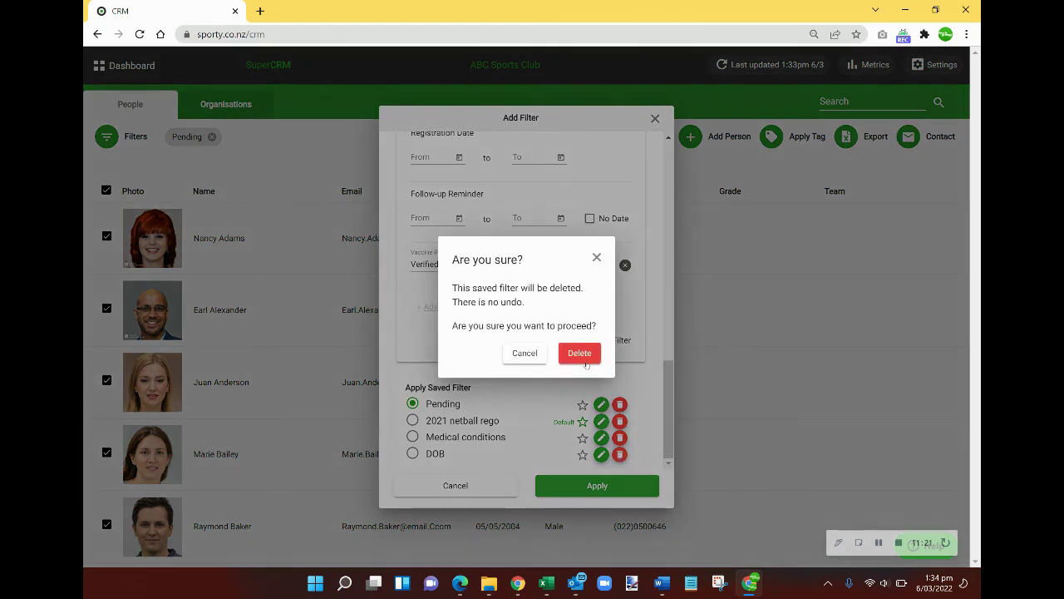
left_click(579, 356)
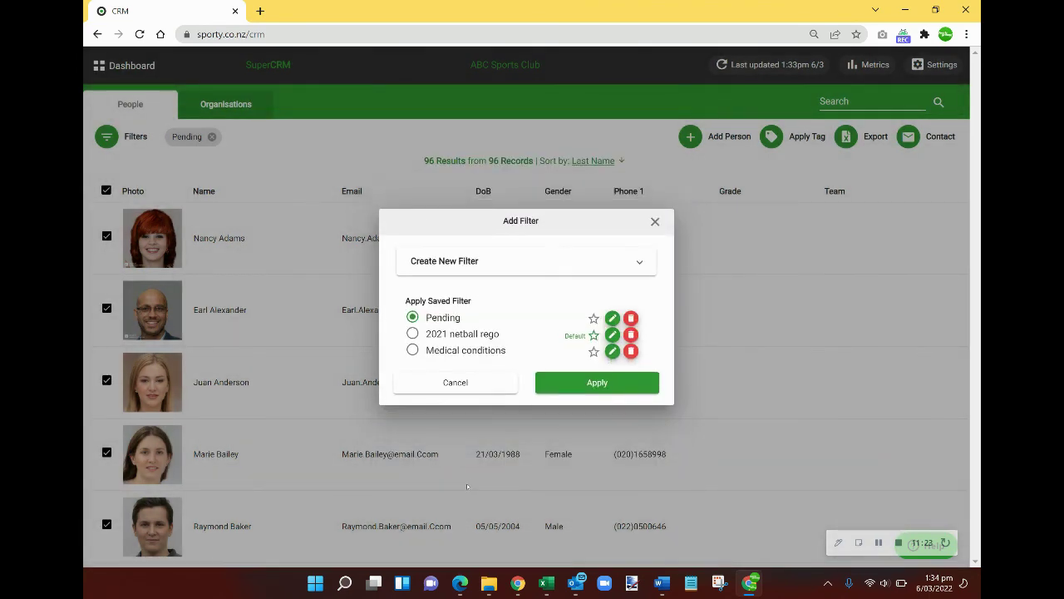
left_click(472, 386)
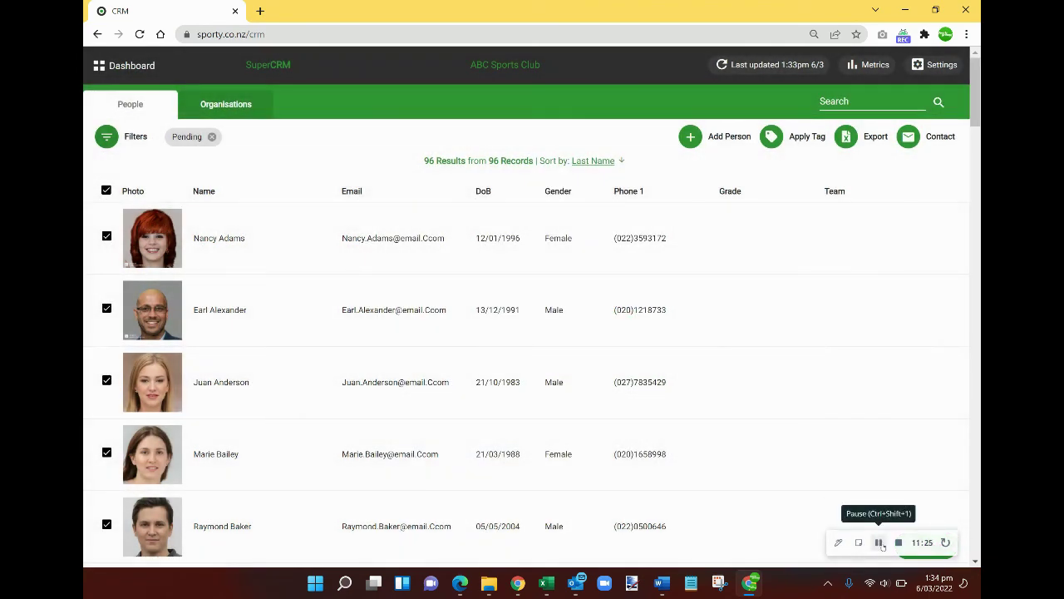
left_click(880, 542)
left_click(879, 542)
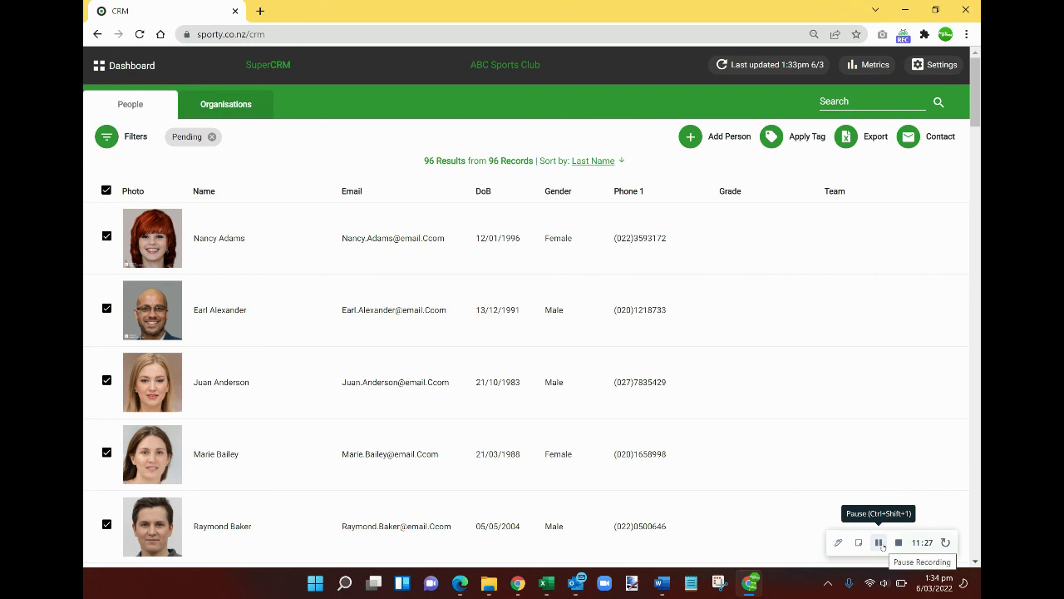